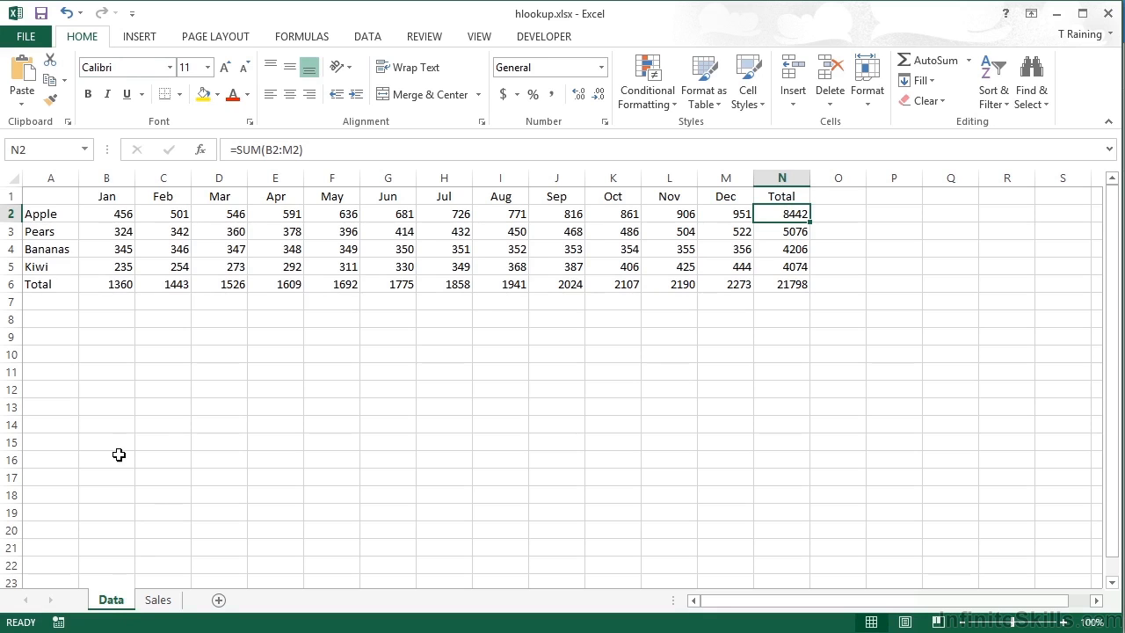
# - Name the range A1:N6 on the Data sheet DATA
pyautogui.click(77, 202)
pyautogui.moveTo(78, 202); pyautogui.dragTo(785, 285)
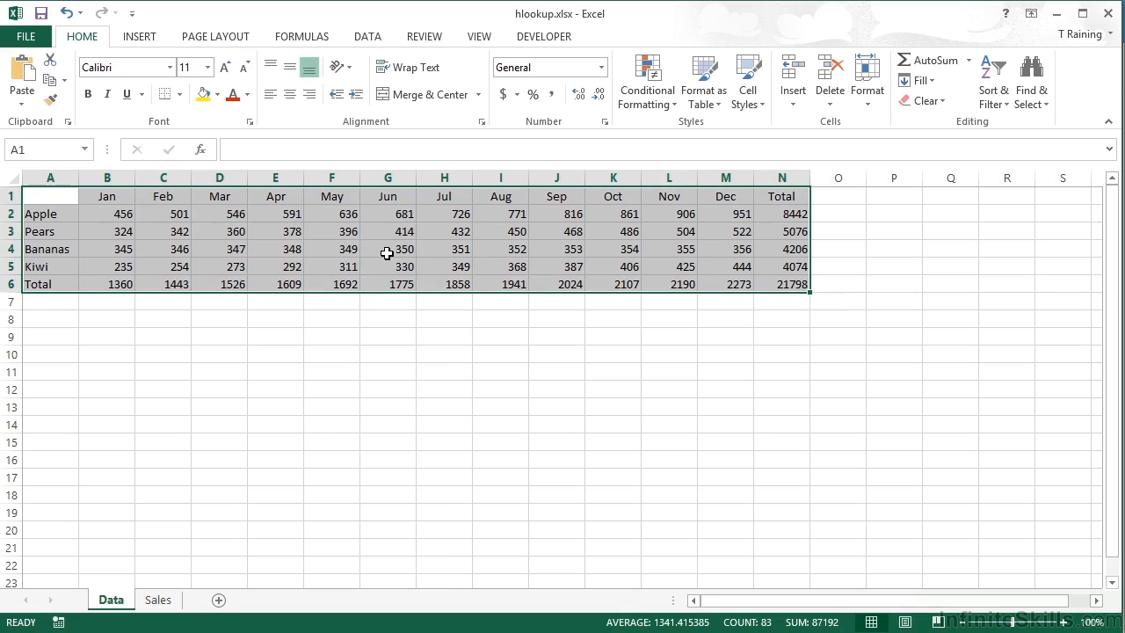
pyautogui.click(39, 149)
pyautogui.write('DATA')
pyautogui.press('Return')
# - On the Sales sheet, start an HLOOKUP formula in B2 with A2 as the lookup value
pyautogui.click(172, 600)
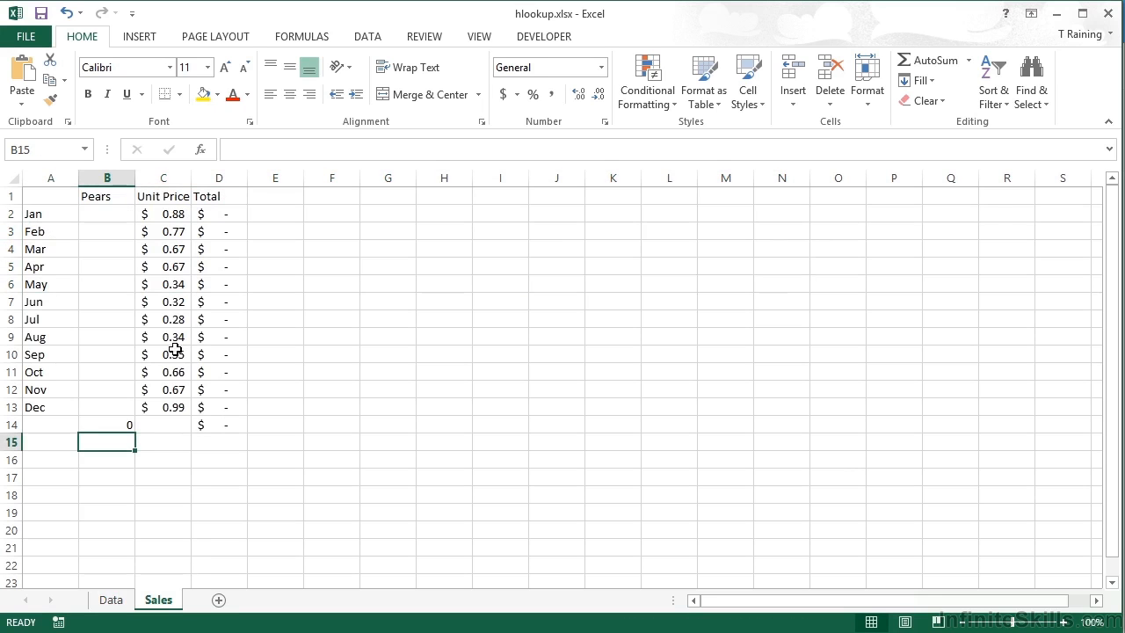
pyautogui.click(102, 214)
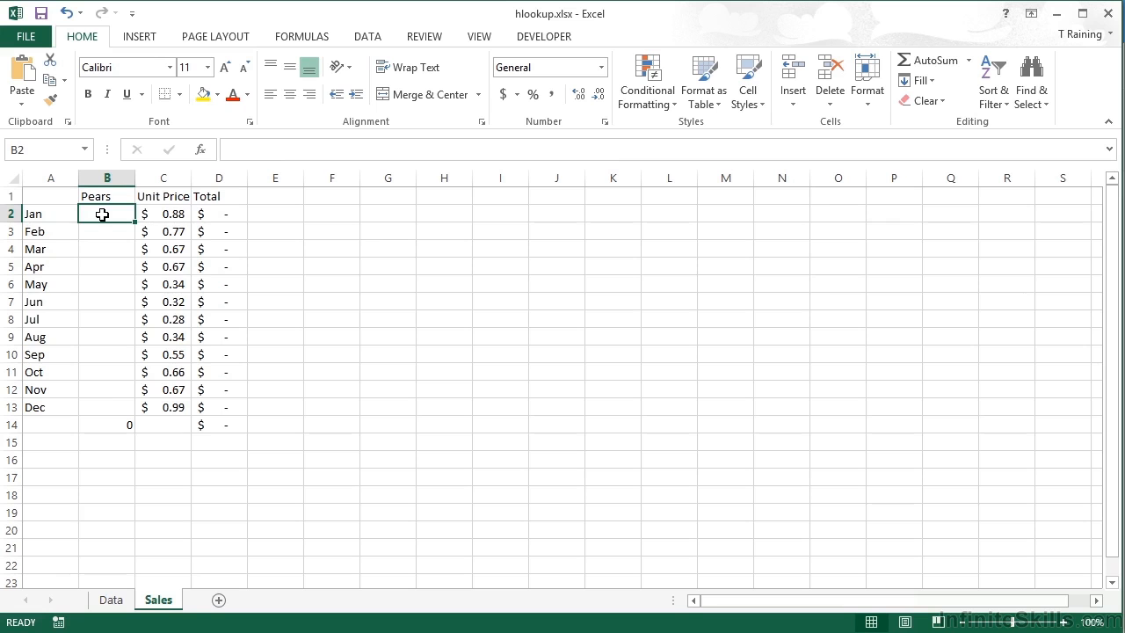
pyautogui.click(113, 600)
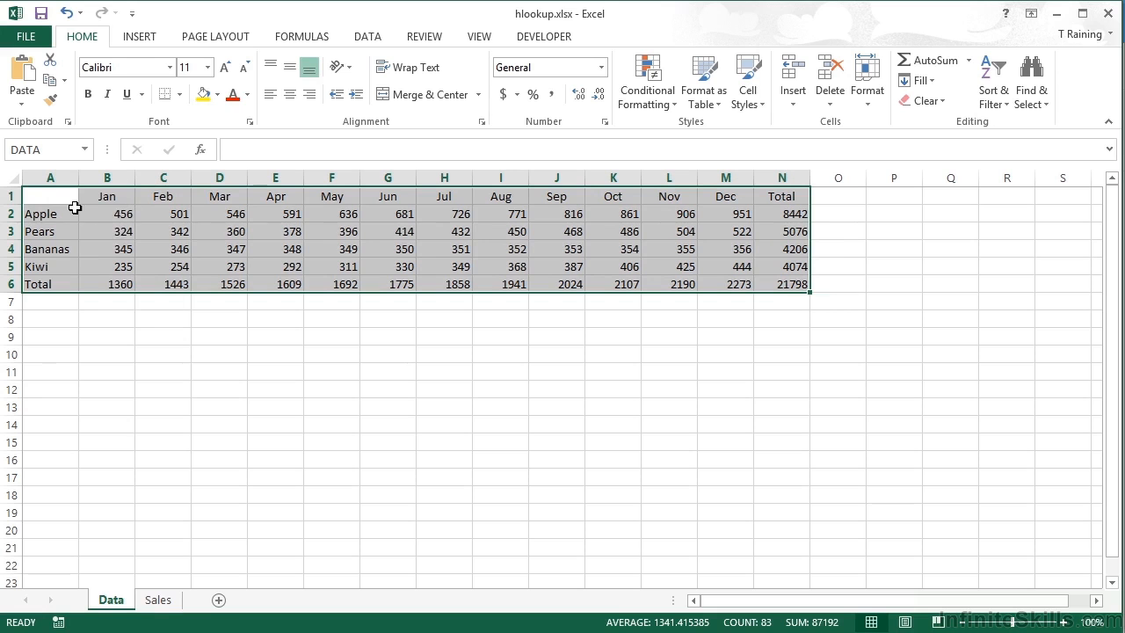
pyautogui.click(158, 599)
pyautogui.write('=hlook')
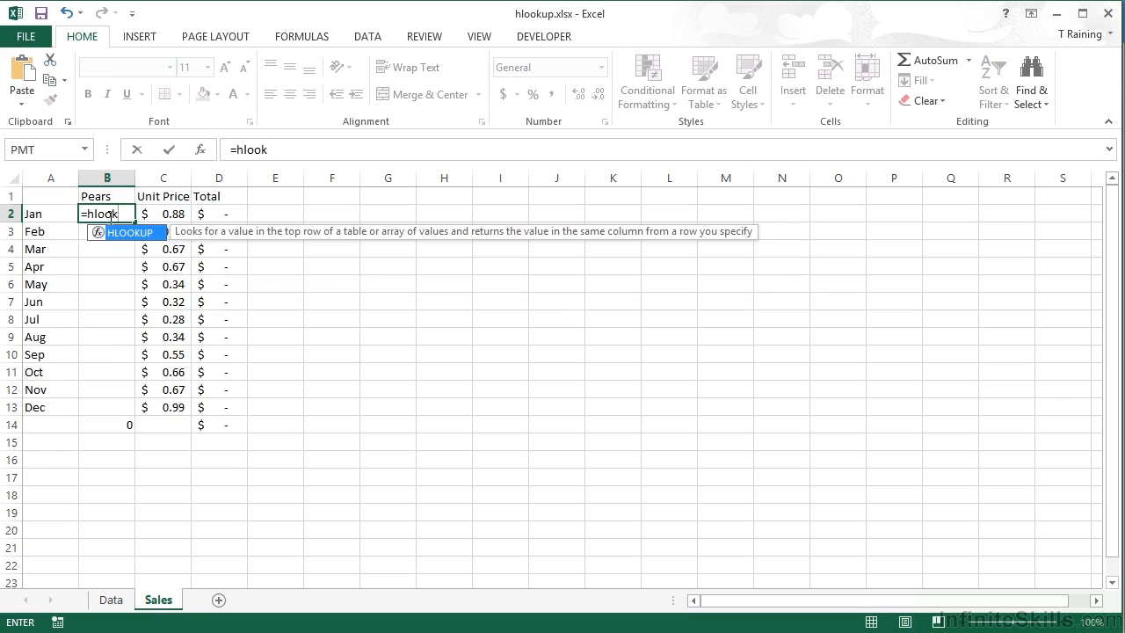
pyautogui.press('Tab')
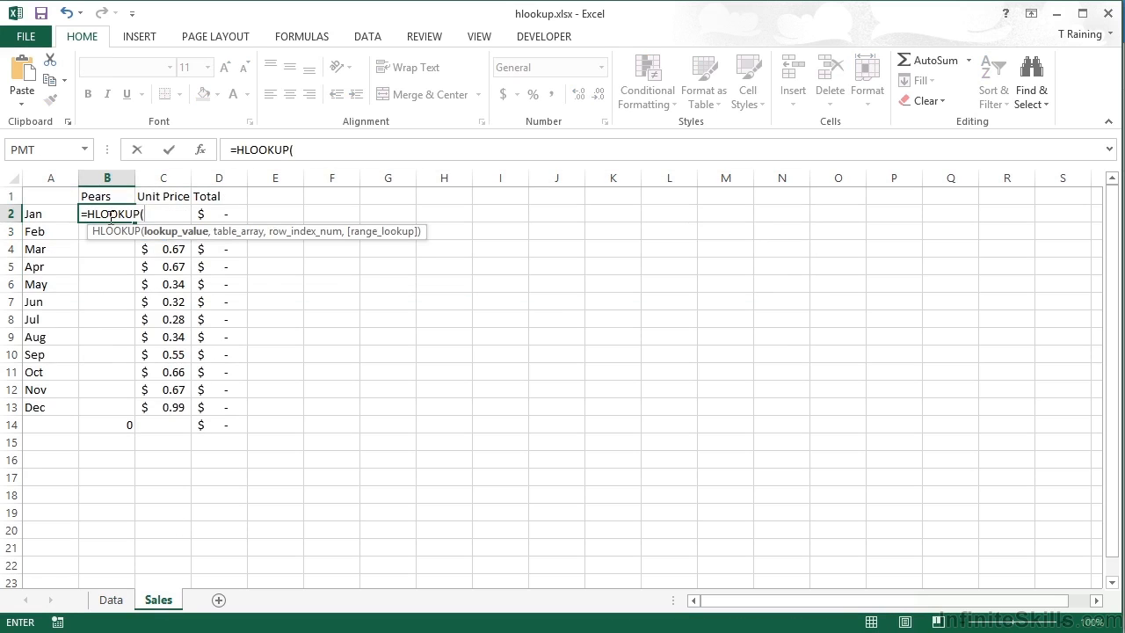
pyautogui.click(43, 212)
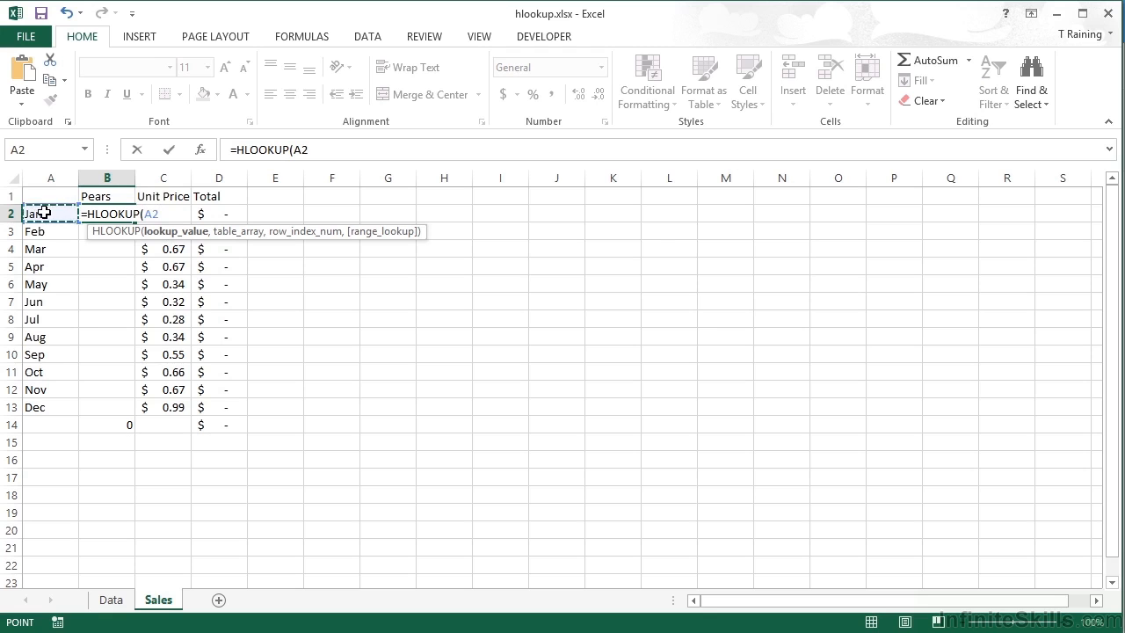
pyautogui.write(',')
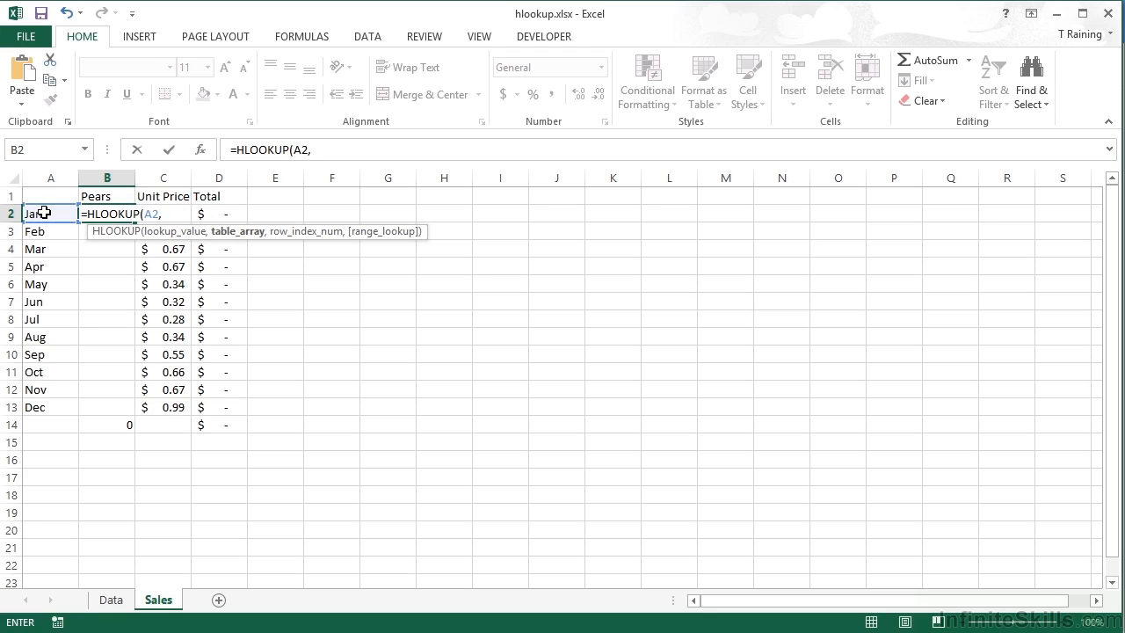
pyautogui.write('da')
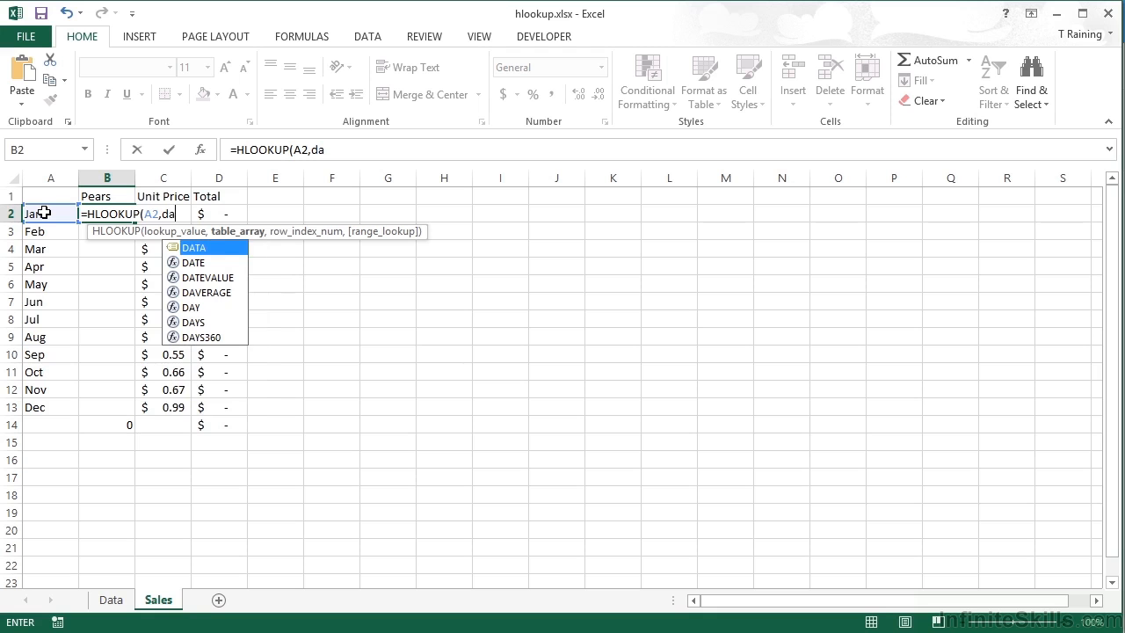
# - Complete the B2 formula with DATA as the table array, 3 as the row index and FALSE for an exact match
pyautogui.doubleClick(202, 248)
pyautogui.write(',')
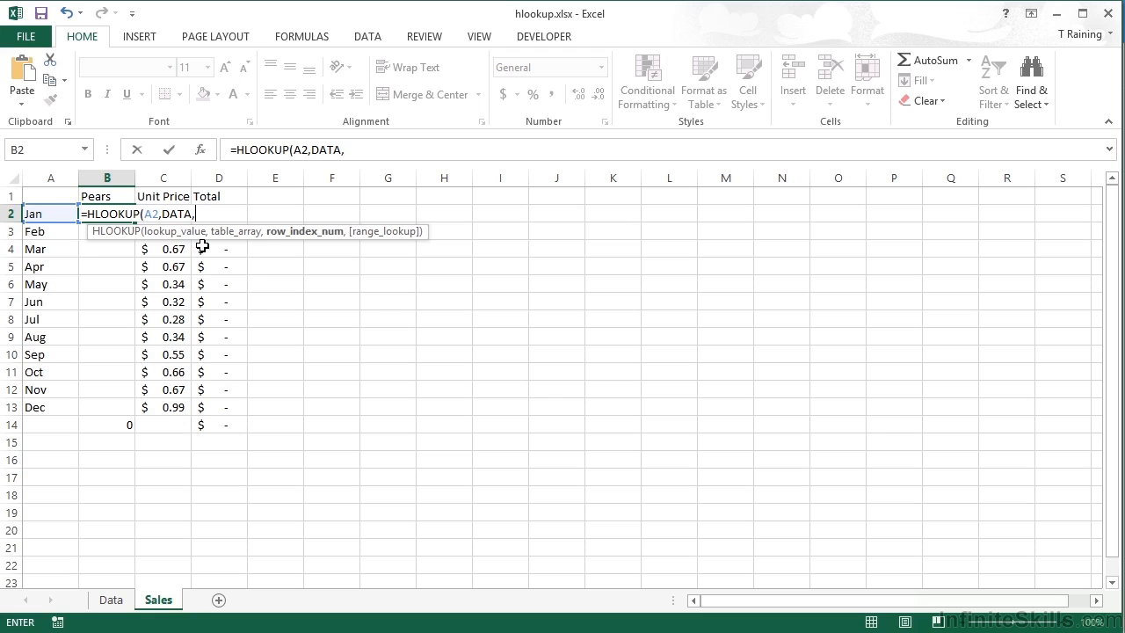
pyautogui.write('3,false')
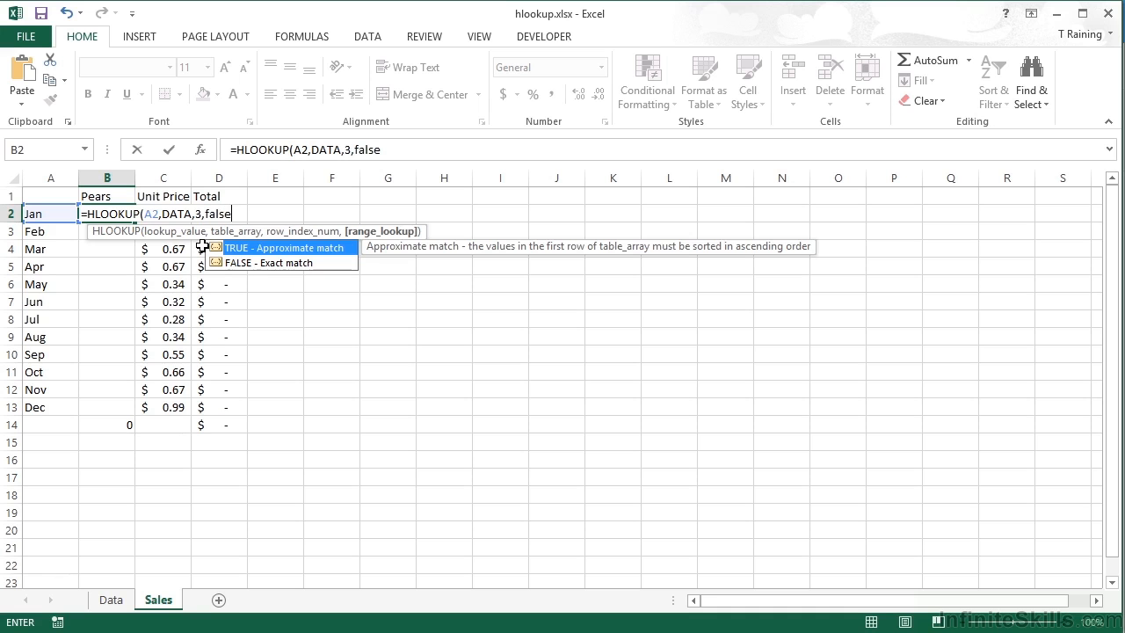
pyautogui.write(')')
pyautogui.press('Return')
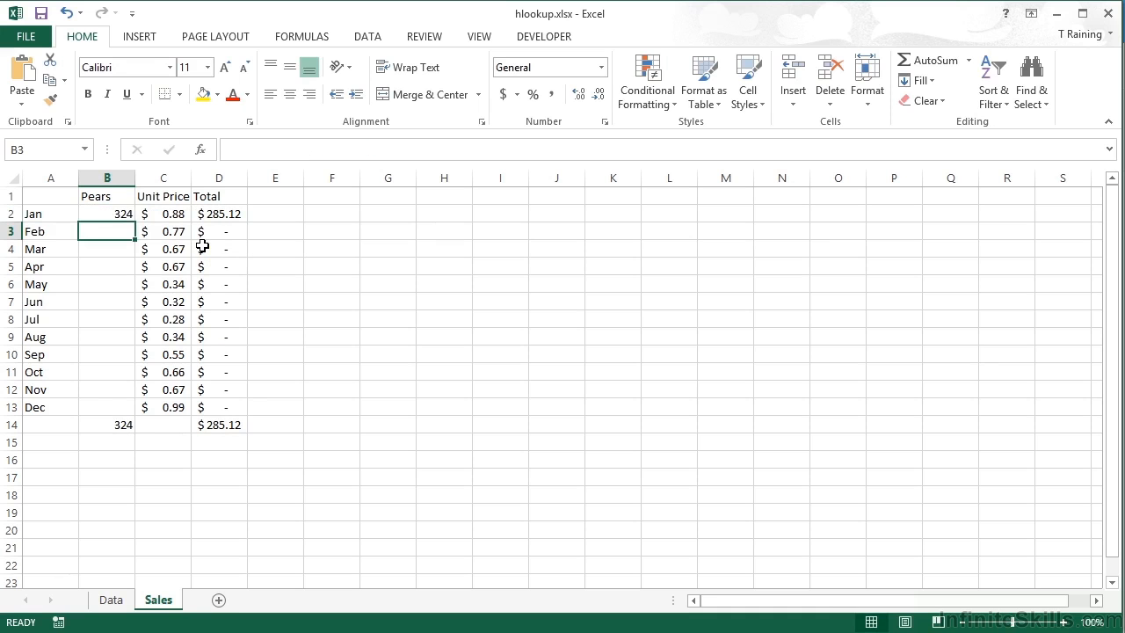
# - Check the B2 lookup result against the January Pears figure on the Data sheet and inspect its formula arguments
pyautogui.click(114, 215)
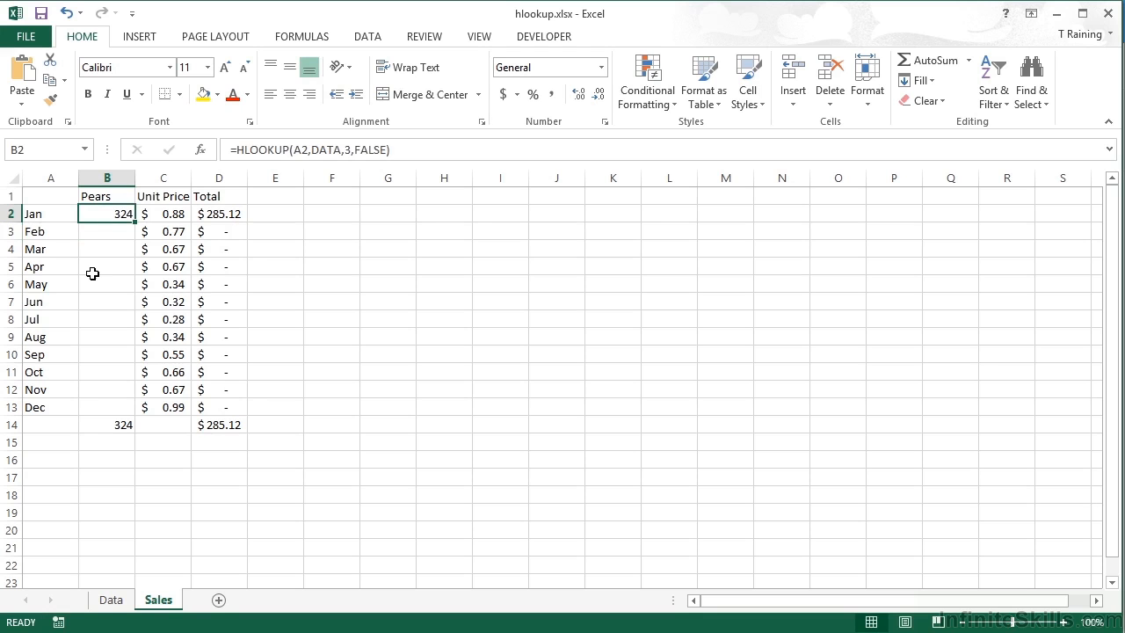
pyautogui.click(125, 600)
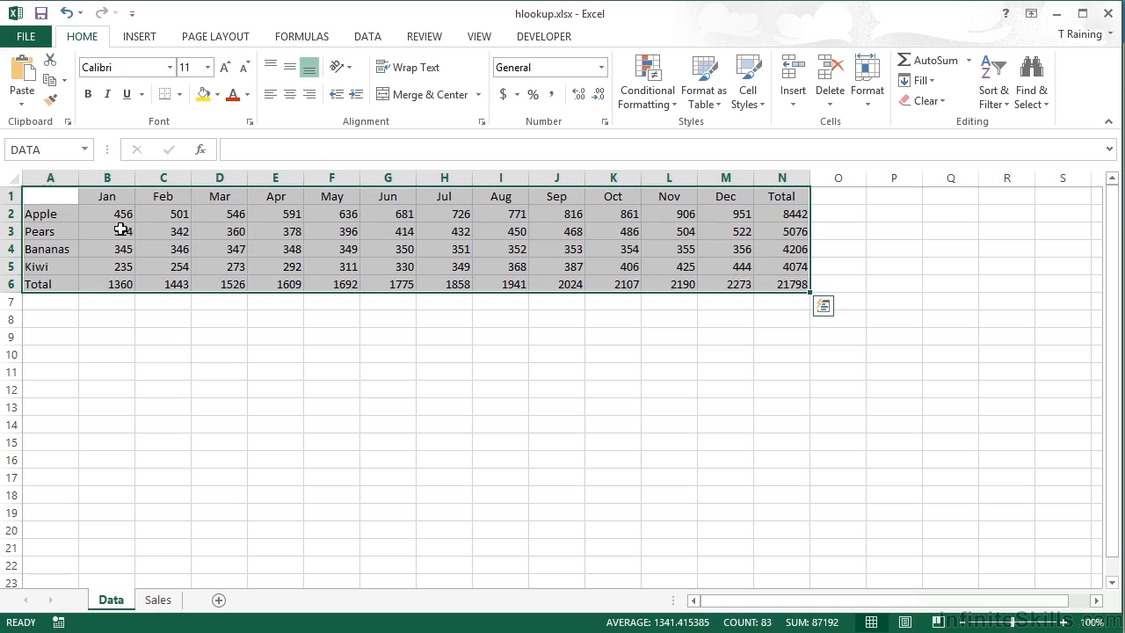
pyautogui.click(158, 601)
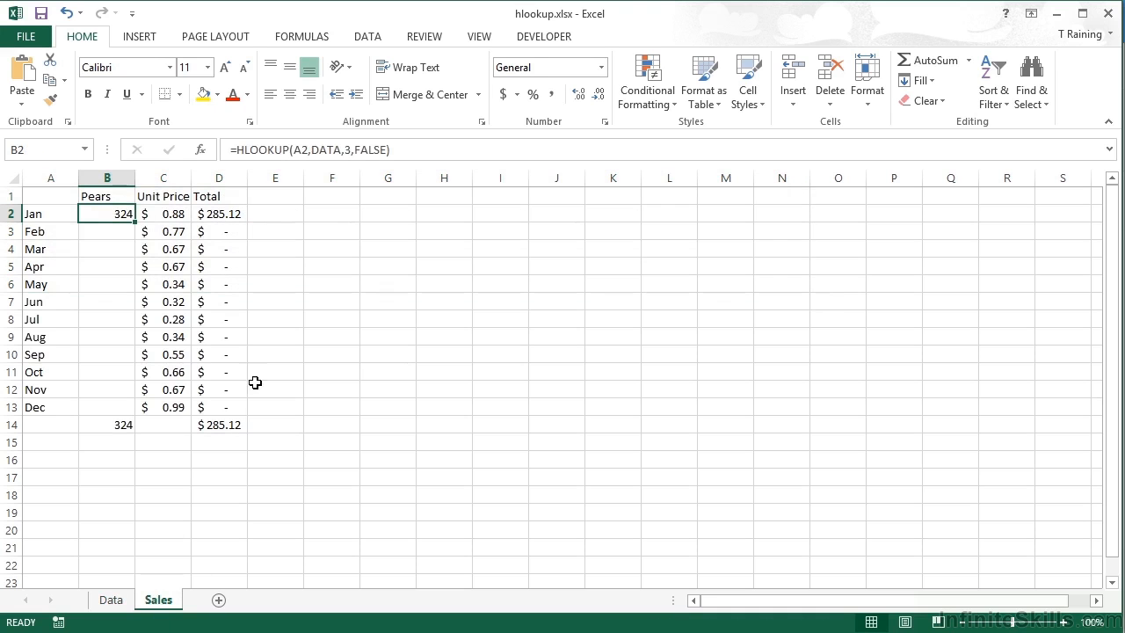
pyautogui.doubleClick(117, 214)
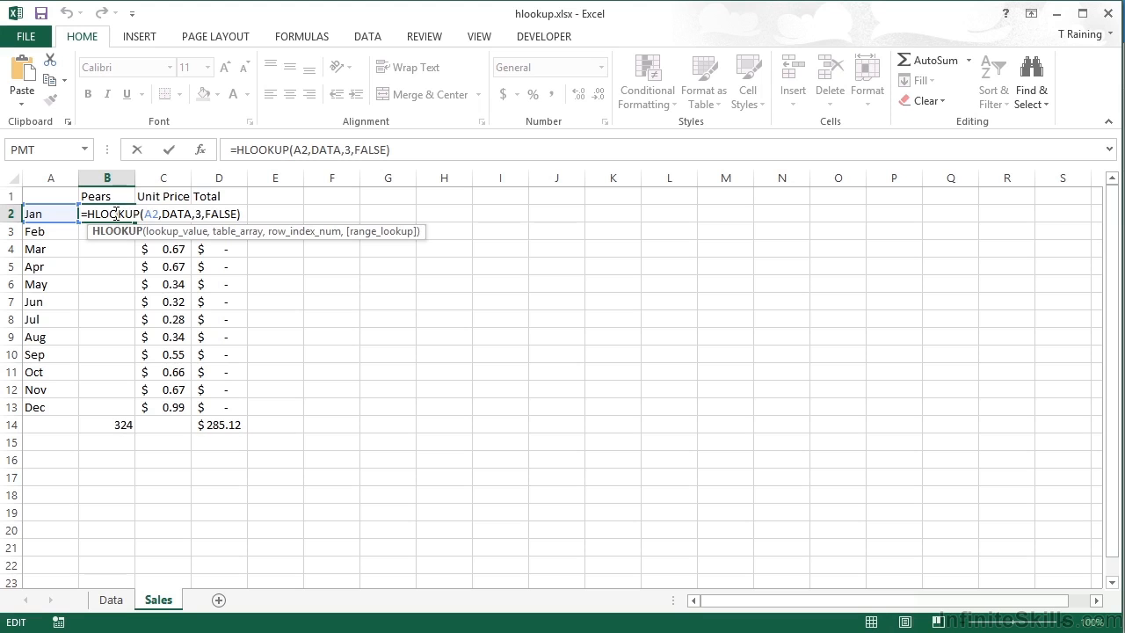
pyautogui.press('Return')
# - Fill the B2 lookup formula down to B13 and autofit the width of column D
pyautogui.click(115, 207)
pyautogui.moveTo(134, 221); pyautogui.dragTo(124, 412)
pyautogui.doubleClick(251, 180)
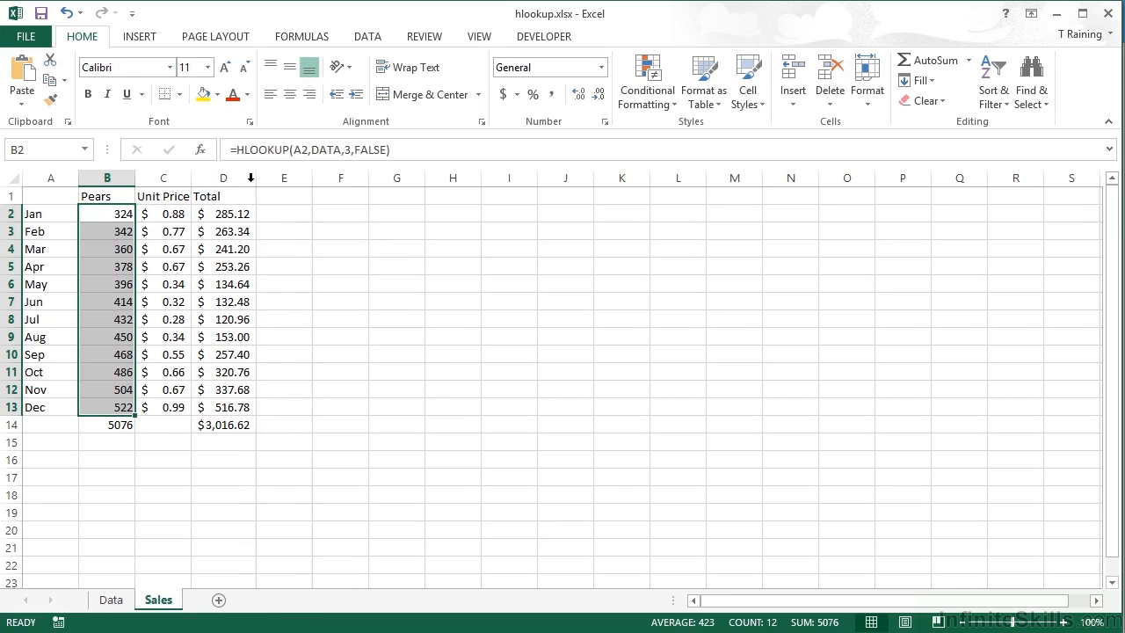
# - Compare the Pears total in B14 on the Sales sheet with the Pears total on the Data sheet
pyautogui.click(115, 216)
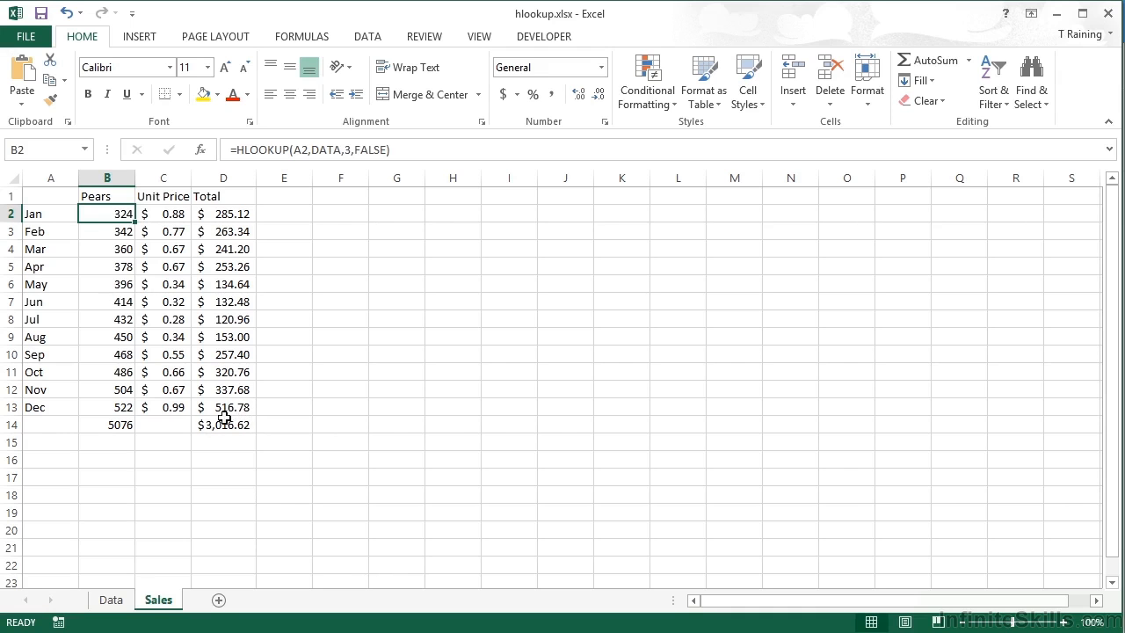
pyautogui.click(123, 426)
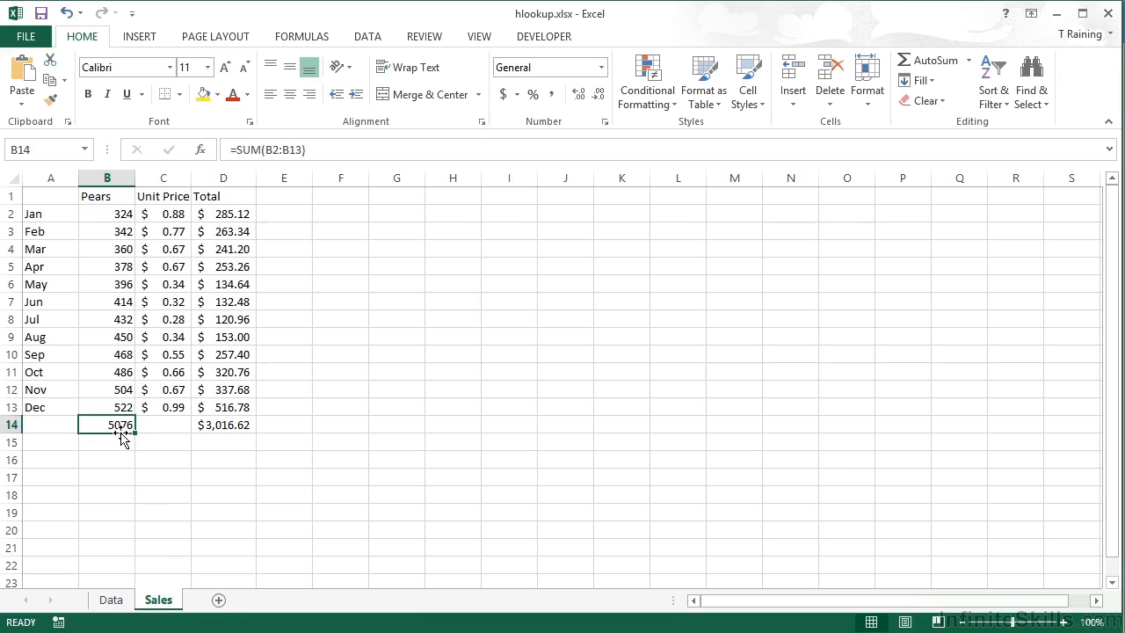
pyautogui.click(113, 602)
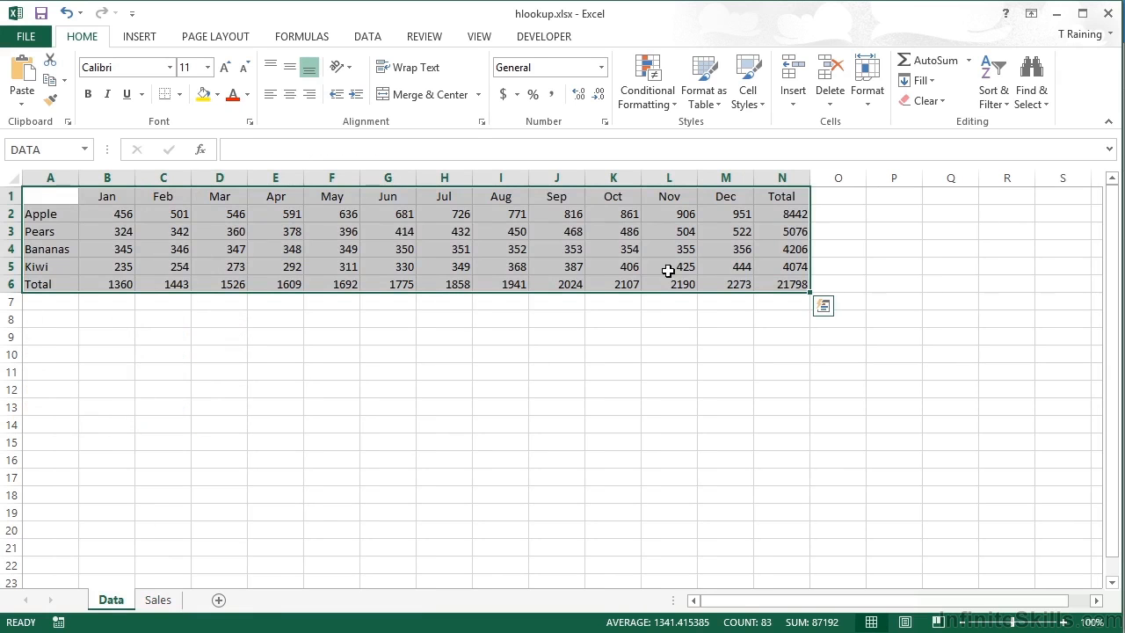
pyautogui.click(781, 233)
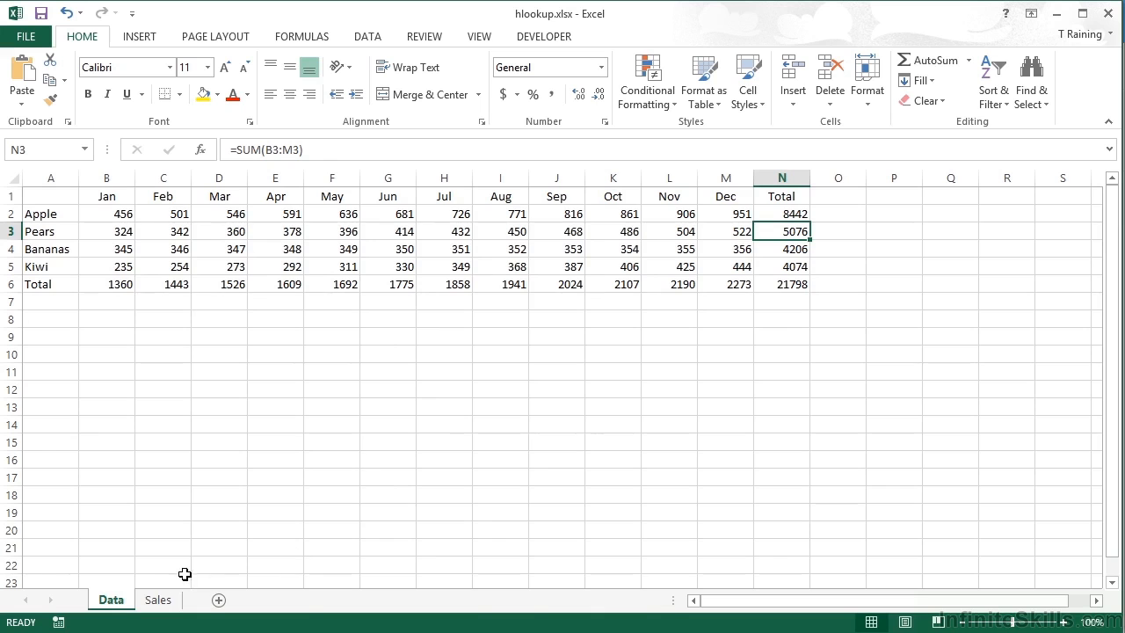
pyautogui.click(169, 601)
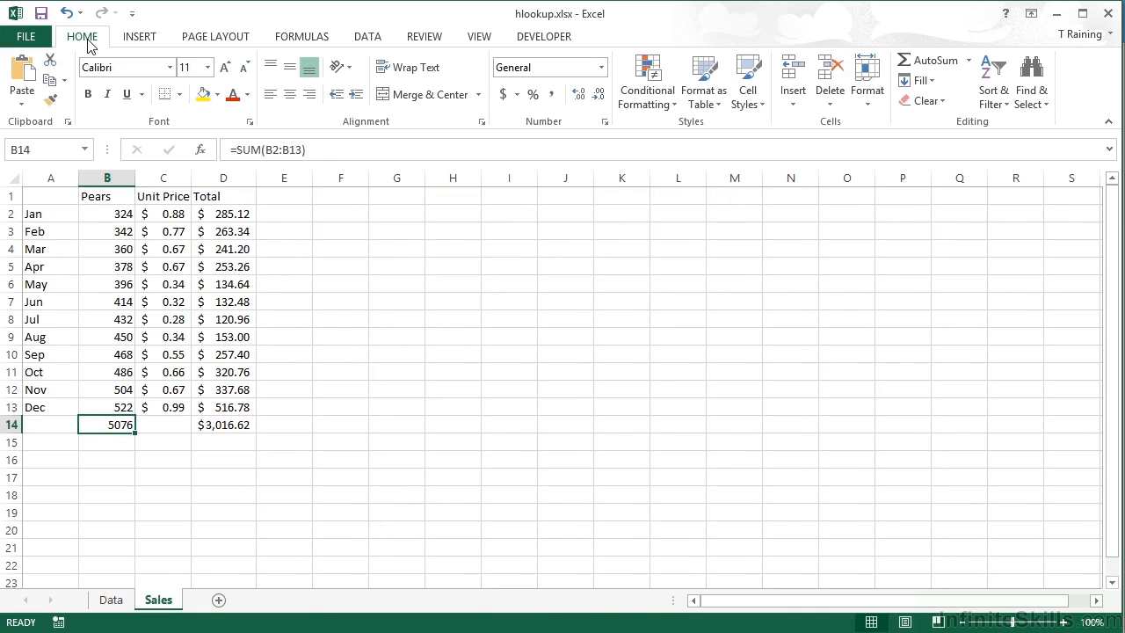
# - Copy the Pears table A1:D14 to G1 and change the copy's product heading to Apples
pyautogui.moveTo(60, 195); pyautogui.dragTo(211, 423)
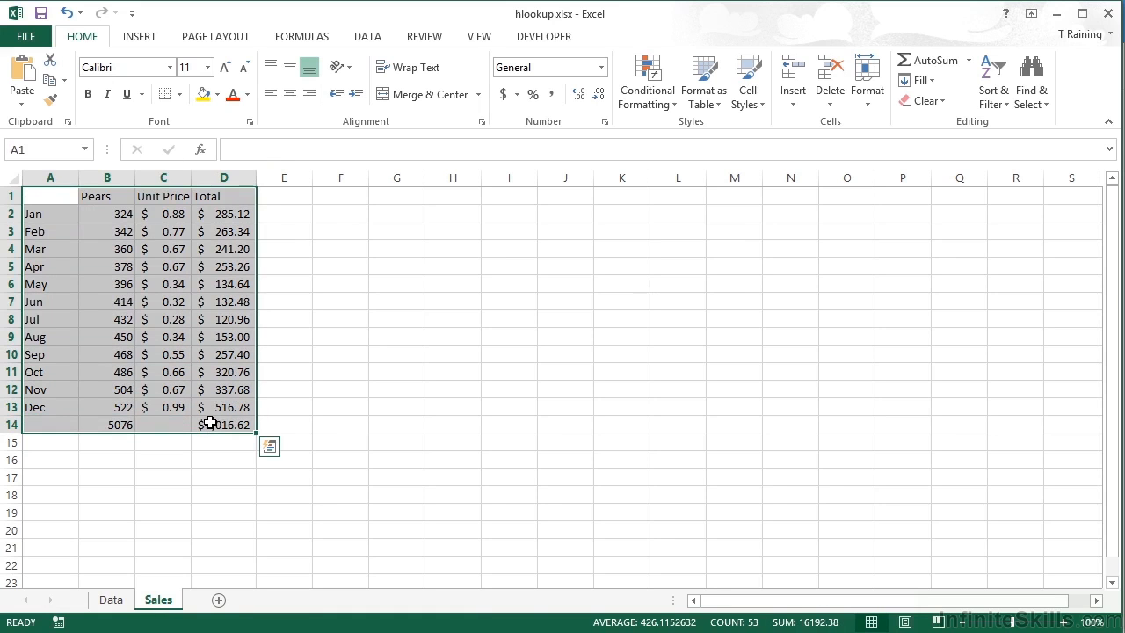
pyautogui.hotkey('ctrl', 'c')
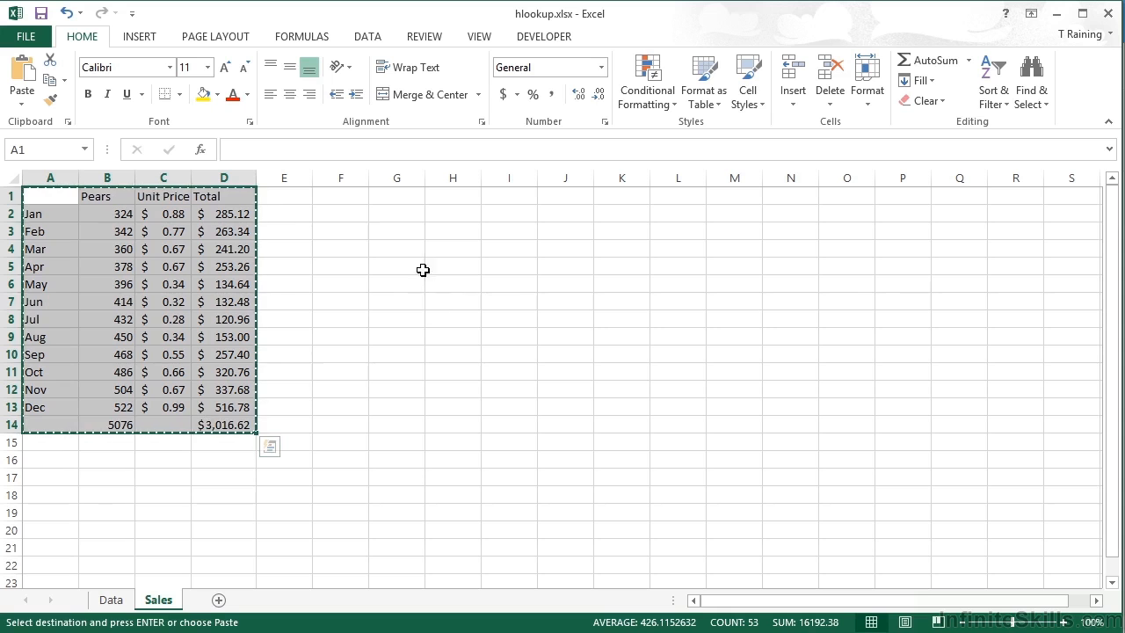
pyautogui.click(417, 196)
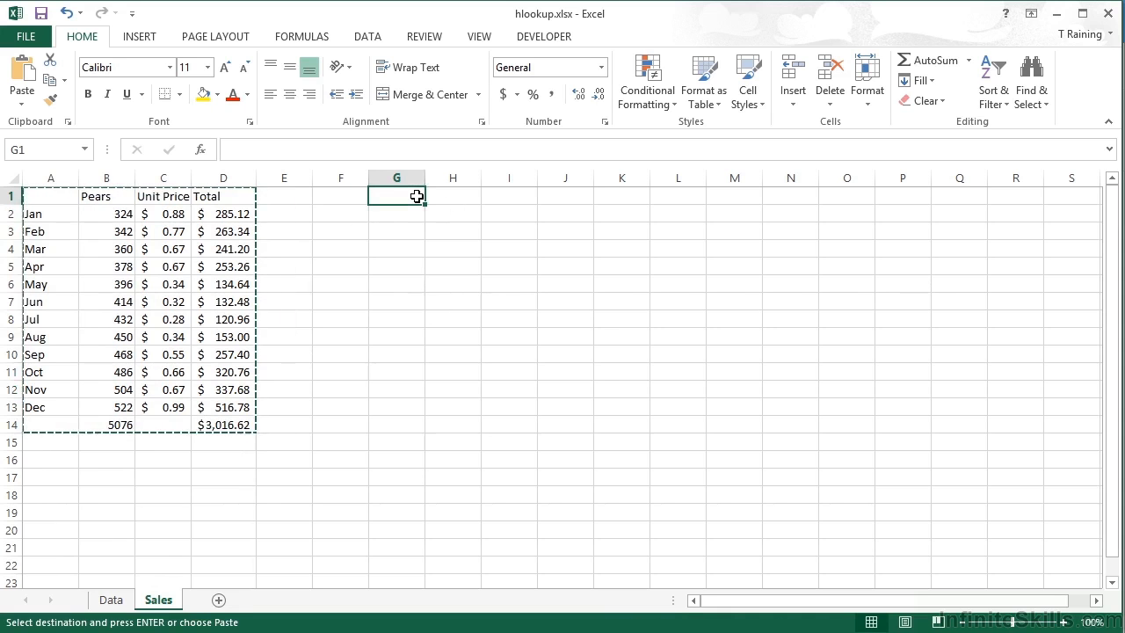
pyautogui.hotkey('ctrl', 'v')
pyautogui.click(444, 196)
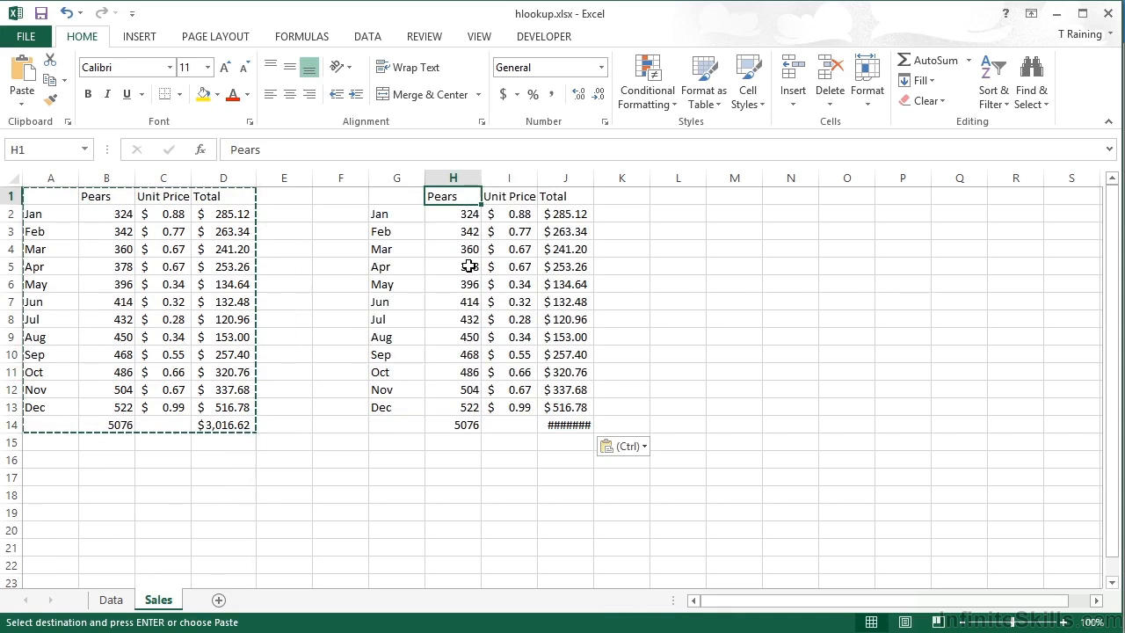
pyautogui.write('Apples')
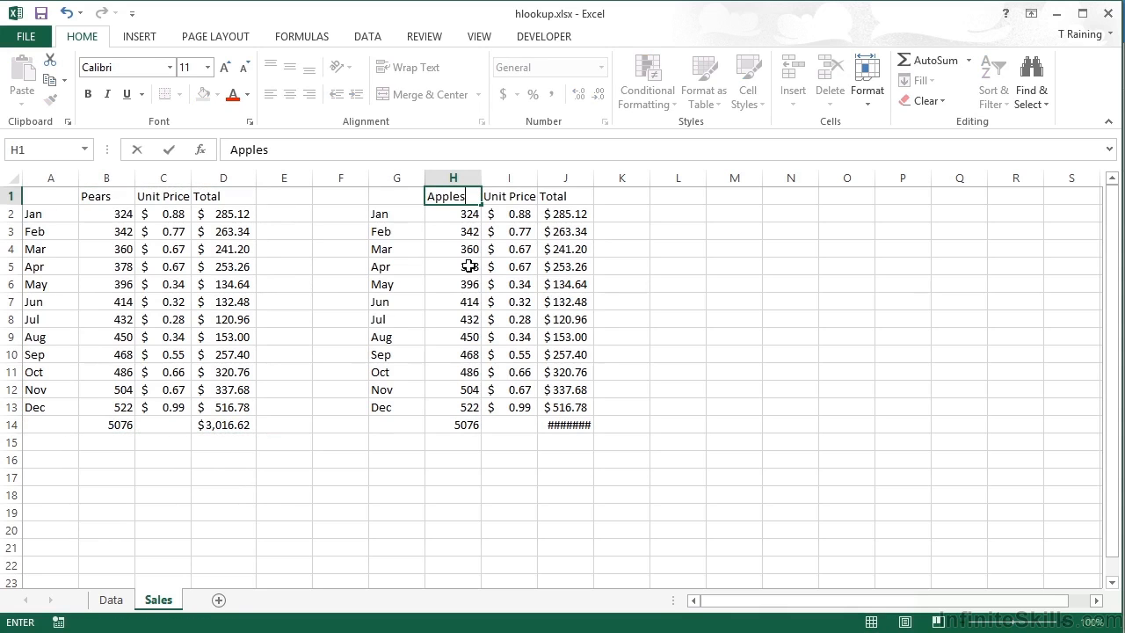
pyautogui.press('Return')
# - Change the row index in H2's HLOOKUP formula to 2 and fill the formula down to H13
pyautogui.click(359, 154)
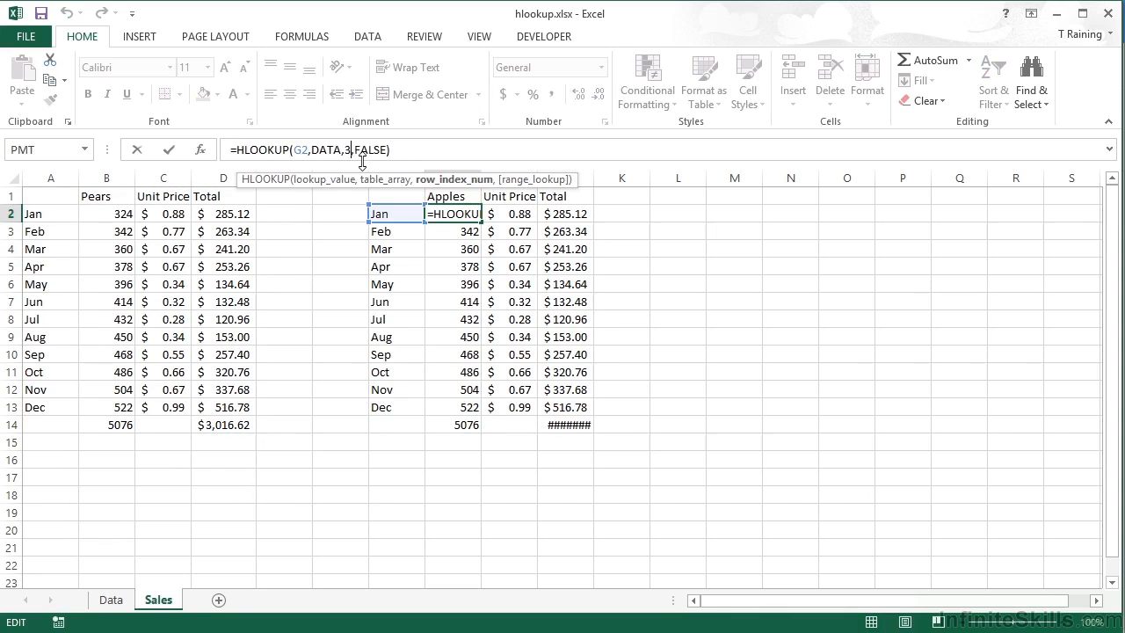
pyautogui.press('BackSpace')
pyautogui.write('2')
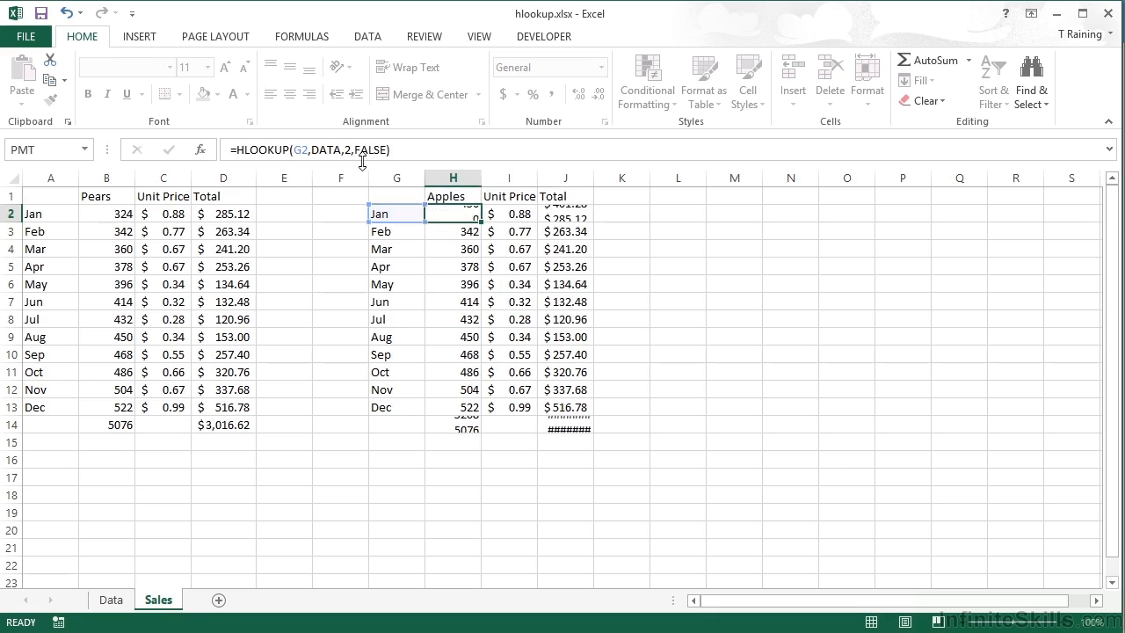
pyautogui.press('Return')
pyautogui.click(111, 600)
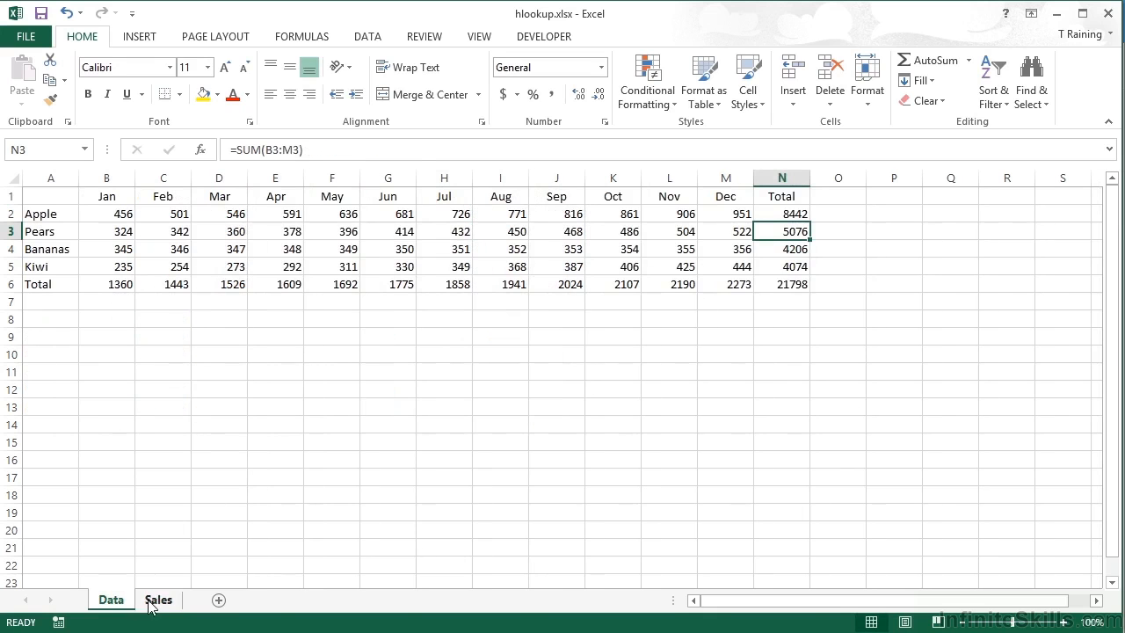
pyautogui.click(156, 600)
pyautogui.click(466, 218)
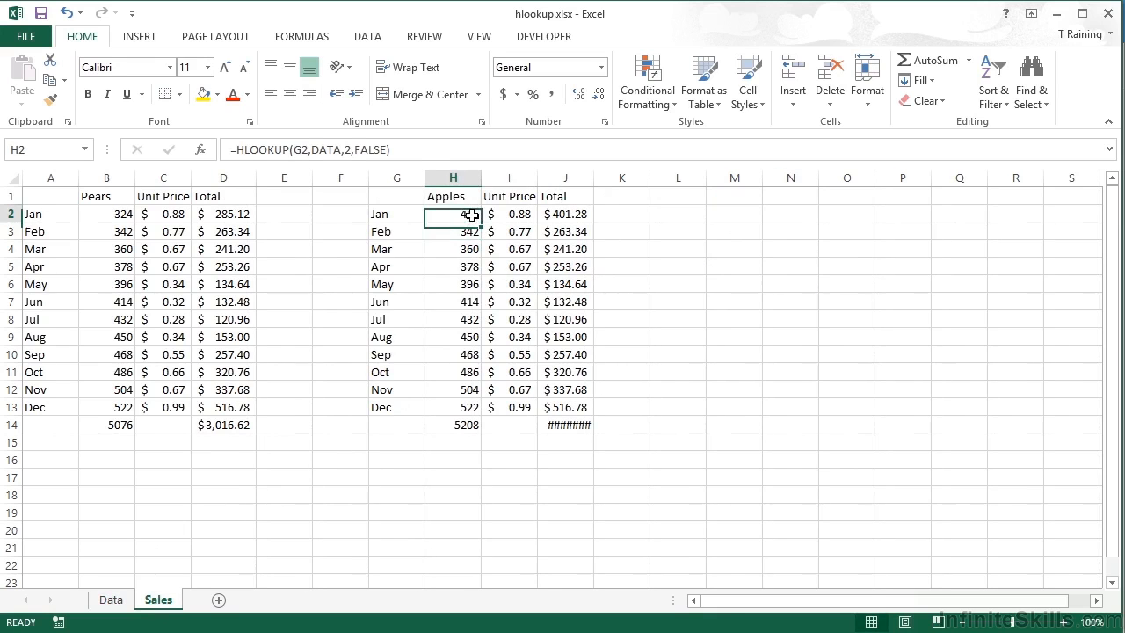
pyautogui.doubleClick(481, 223)
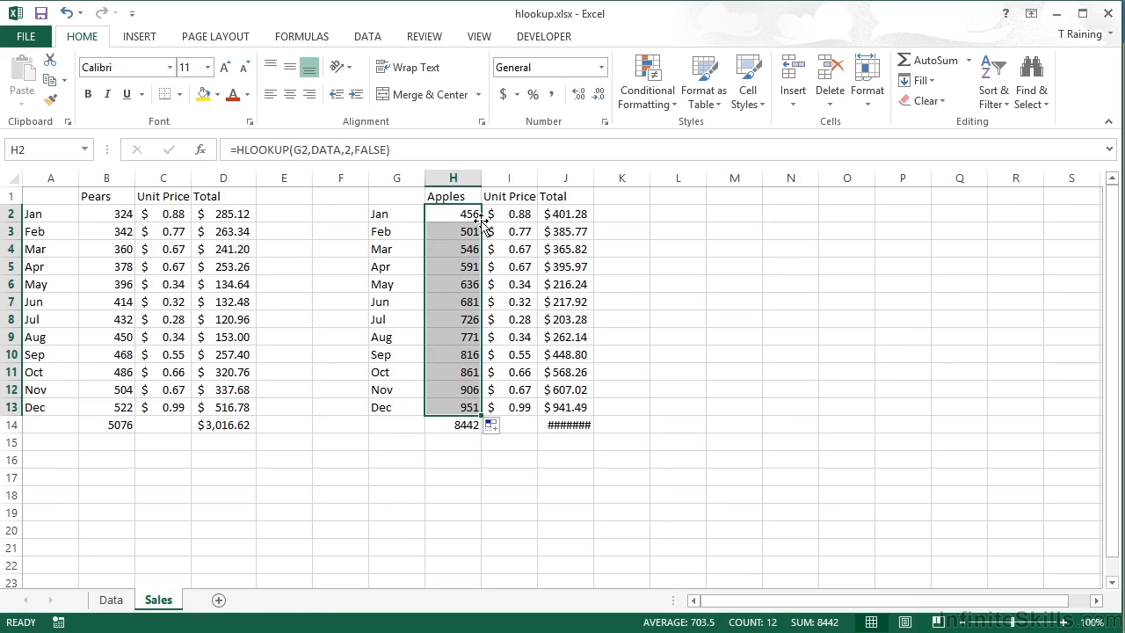
# - Check the Apples lookup figures against the Data sheet and inspect the January unit price in I2
pyautogui.click(112, 600)
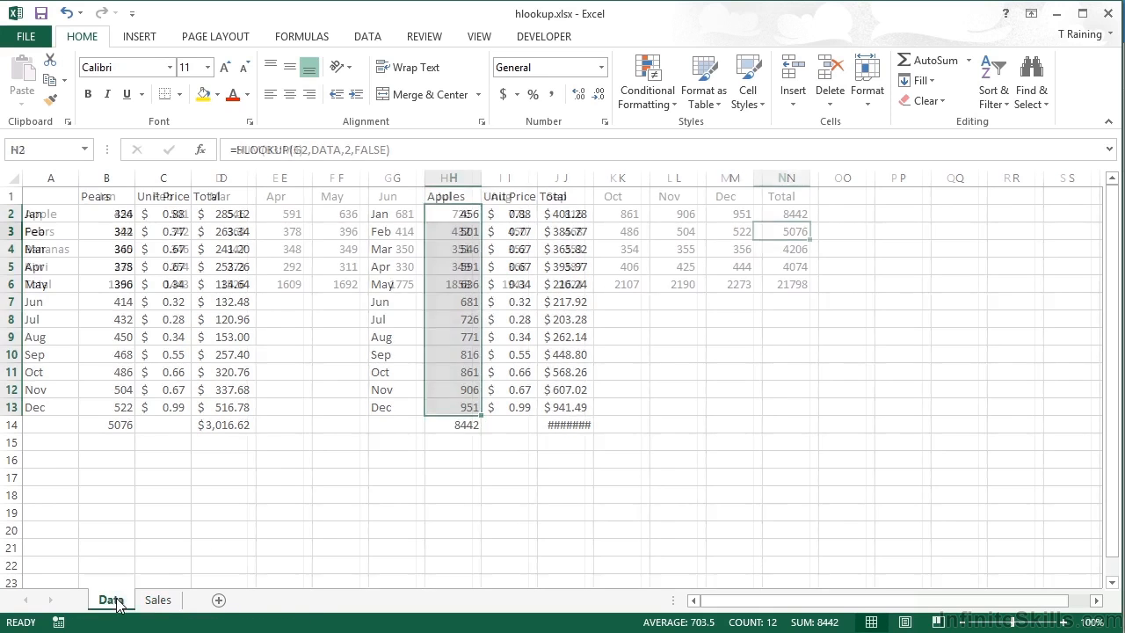
pyautogui.click(158, 600)
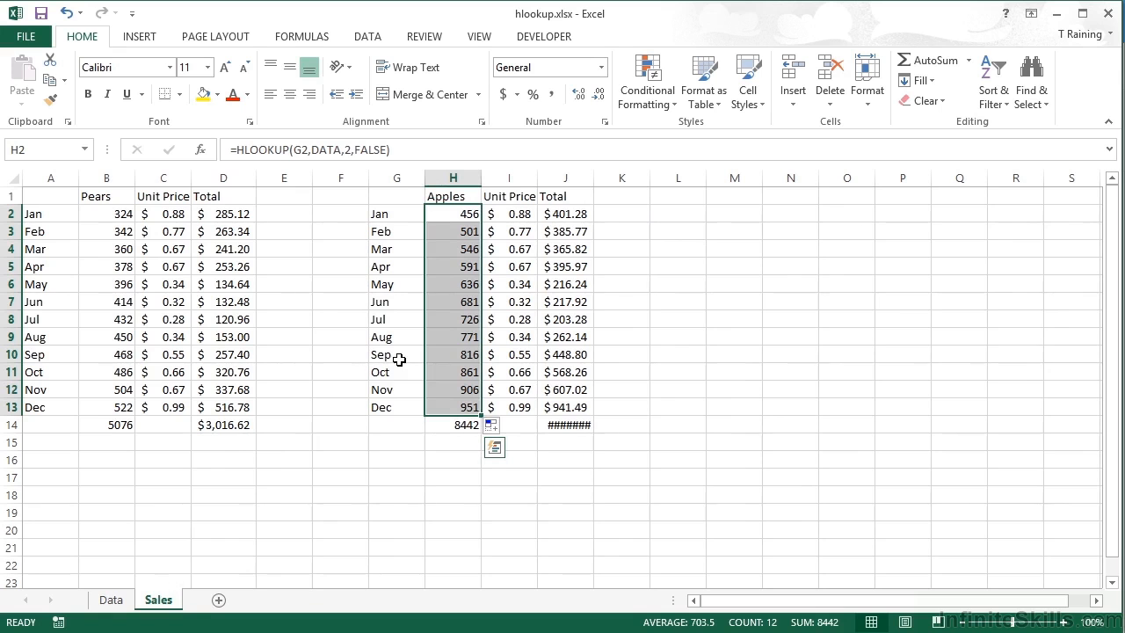
pyautogui.click(525, 213)
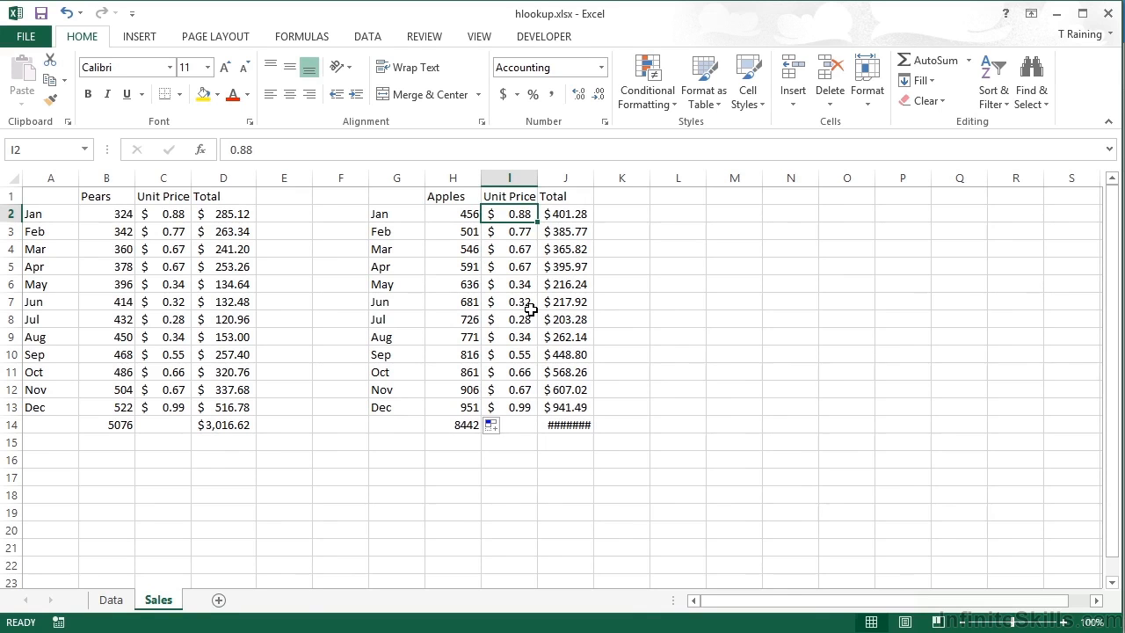
# - Enter Apples unit prices 0.99, 0.65, 0.45, 0.56, 0.67, 0.87 and 0.65 for January to July and autofit column J
pyautogui.write('.99')
pyautogui.press('Return')
pyautogui.write('.65')
pyautogui.press('Return')
pyautogui.write('.45')
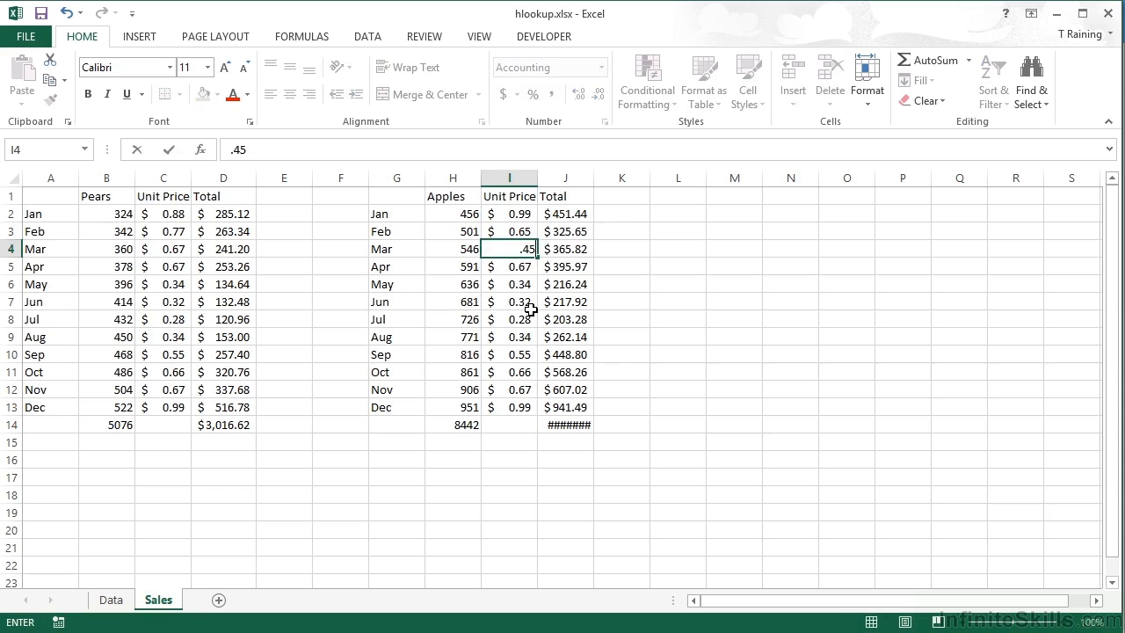
pyautogui.press('Return')
pyautogui.write('.56')
pyautogui.press('Return')
pyautogui.write('.67')
pyautogui.press('Return')
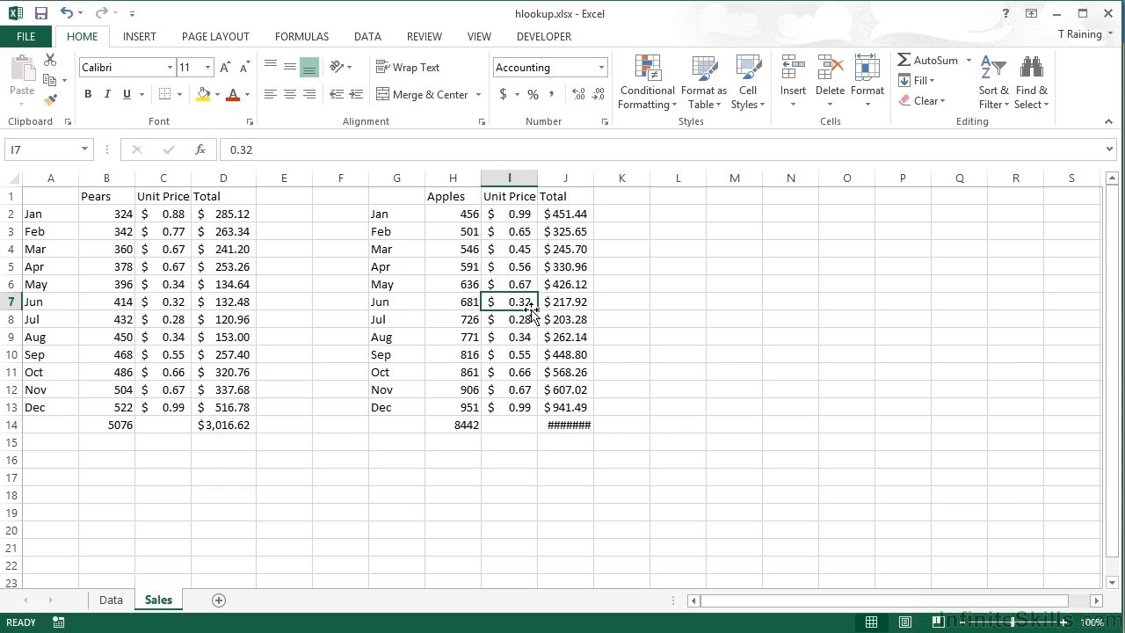
pyautogui.write('.87')
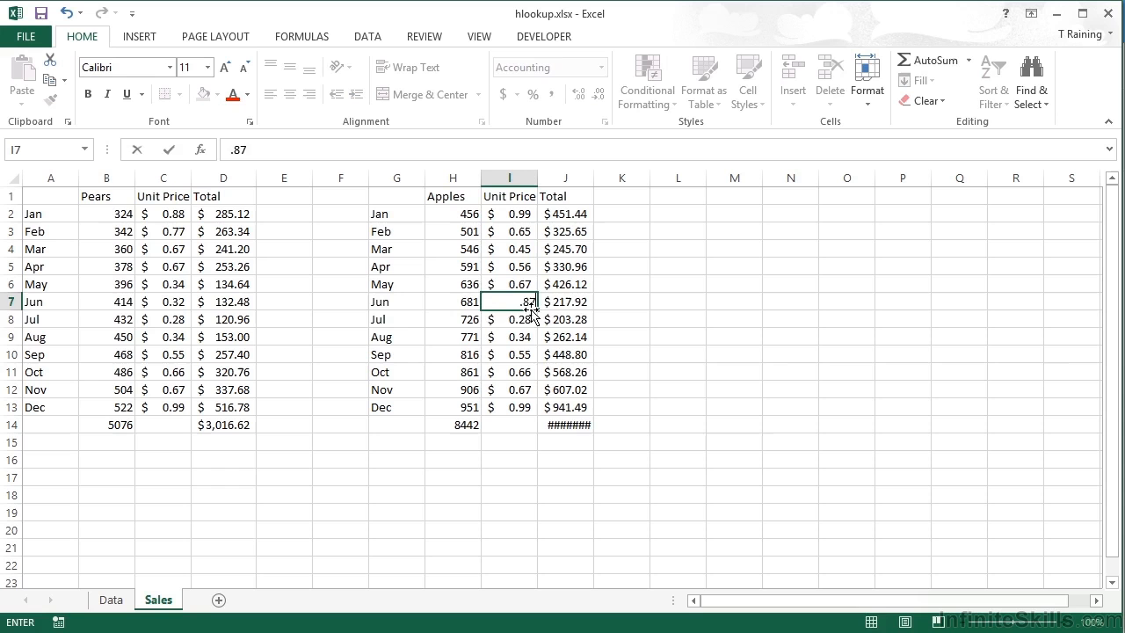
pyautogui.press('Return')
pyautogui.write('.65')
pyautogui.press('Return')
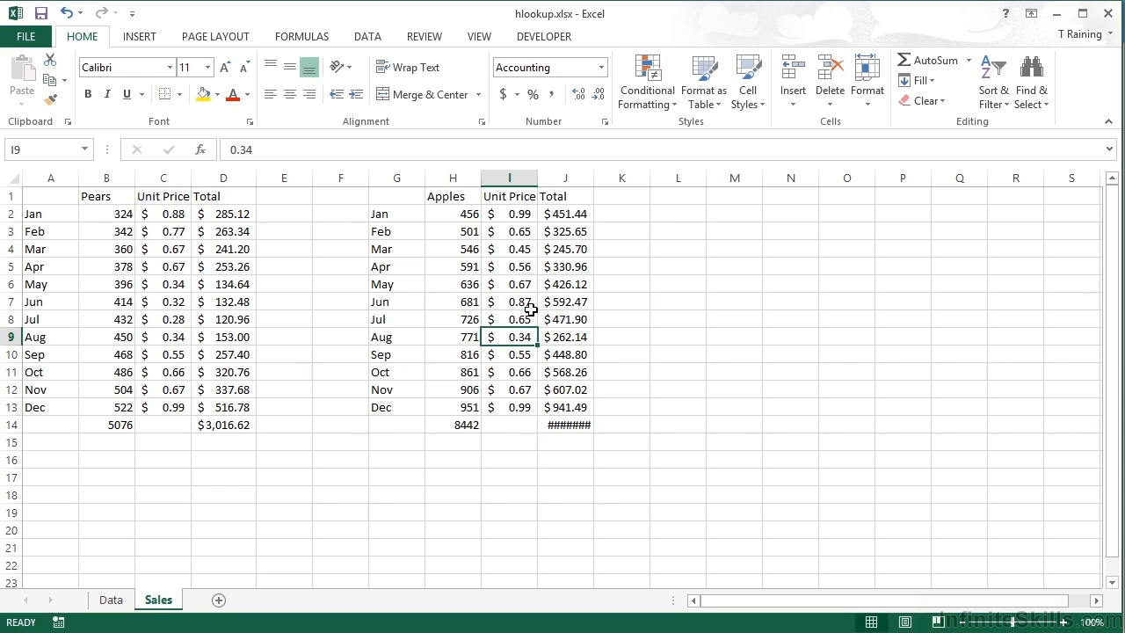
pyautogui.doubleClick(594, 177)
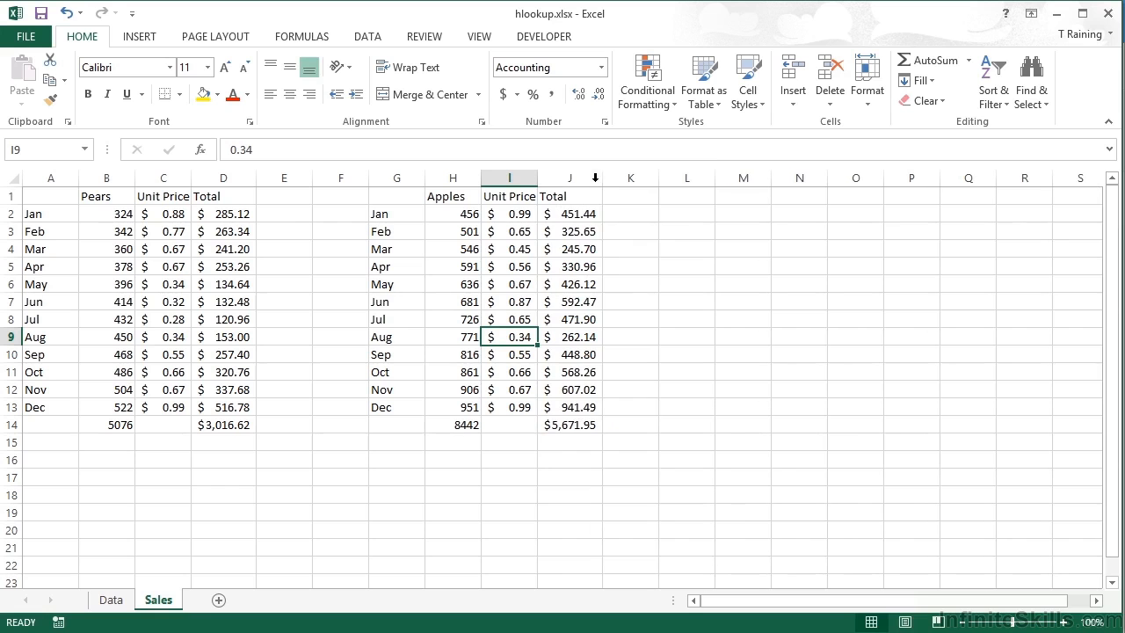
# - Copy the Apples table G1:J14 to M1 and change the copy's product heading to Kiwi
pyautogui.moveTo(391, 196); pyautogui.dragTo(578, 424)
pyautogui.hotkey('ctrl', 'c')
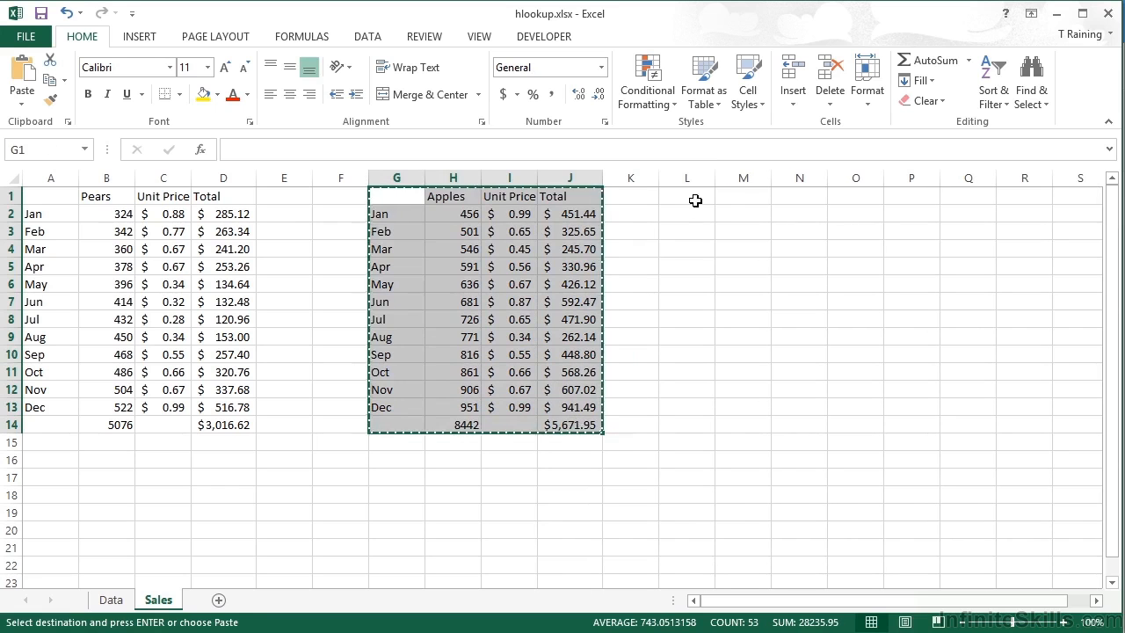
pyautogui.click(729, 197)
pyautogui.hotkey('ctrl', 'v')
pyautogui.click(118, 601)
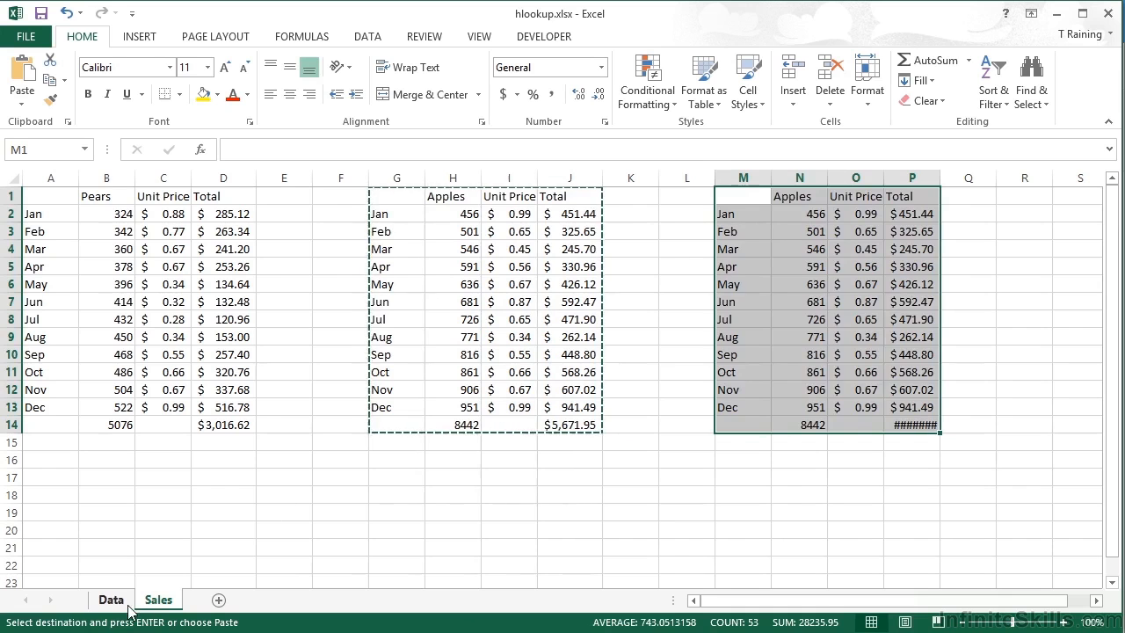
pyautogui.click(151, 605)
pyautogui.click(808, 196)
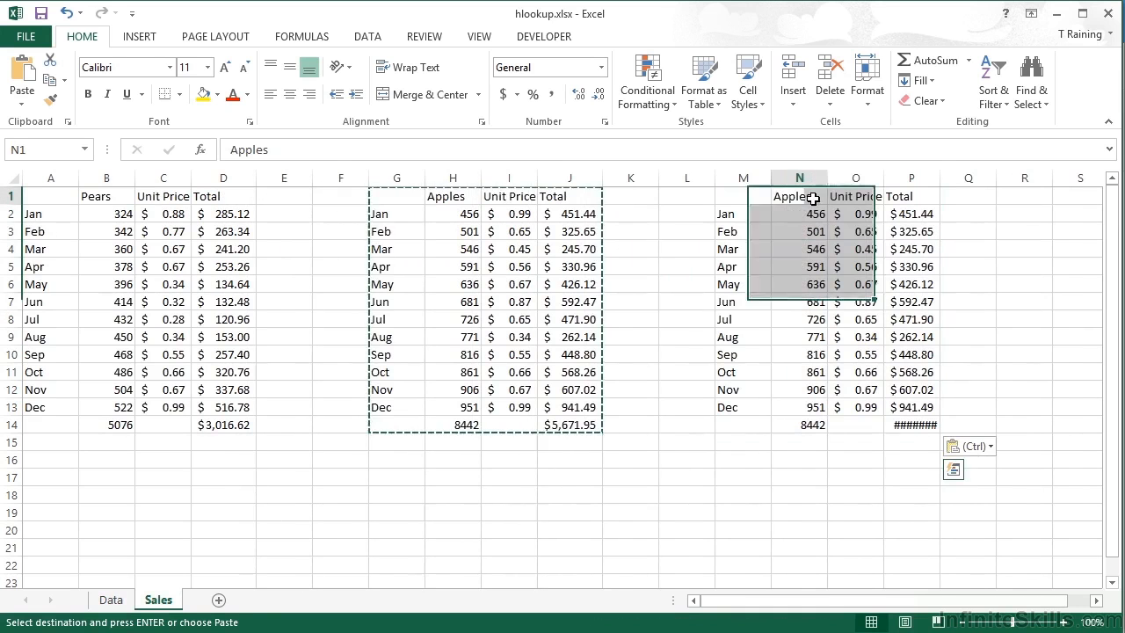
pyautogui.write('Kiwi')
pyautogui.press('Return')
# - Check Kiwi's row on the Data sheet, set the row index in N2's HLOOKUP formula to 5, and fill it down to N13
pyautogui.click(112, 600)
pyautogui.click(155, 601)
pyautogui.click(361, 148)
pyautogui.press('BackSpace')
pyautogui.write('5')
pyautogui.press('Return')
pyautogui.click(817, 218)
pyautogui.doubleClick(828, 221)
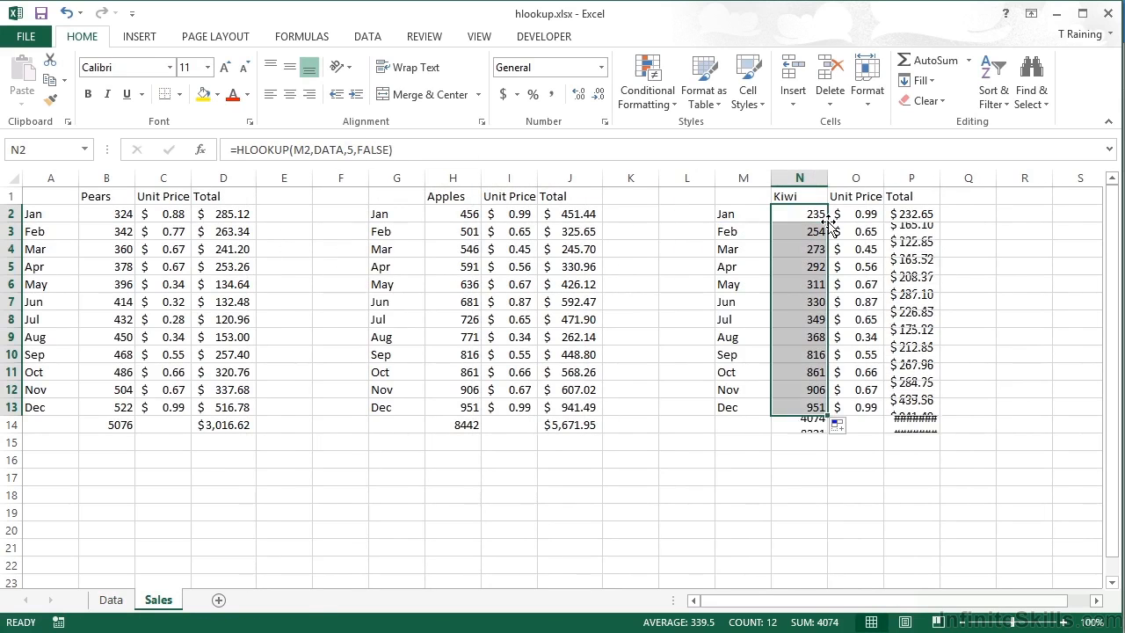
# - Set the December unit price in the Kiwi table to 0.23
pyautogui.click(855, 409)
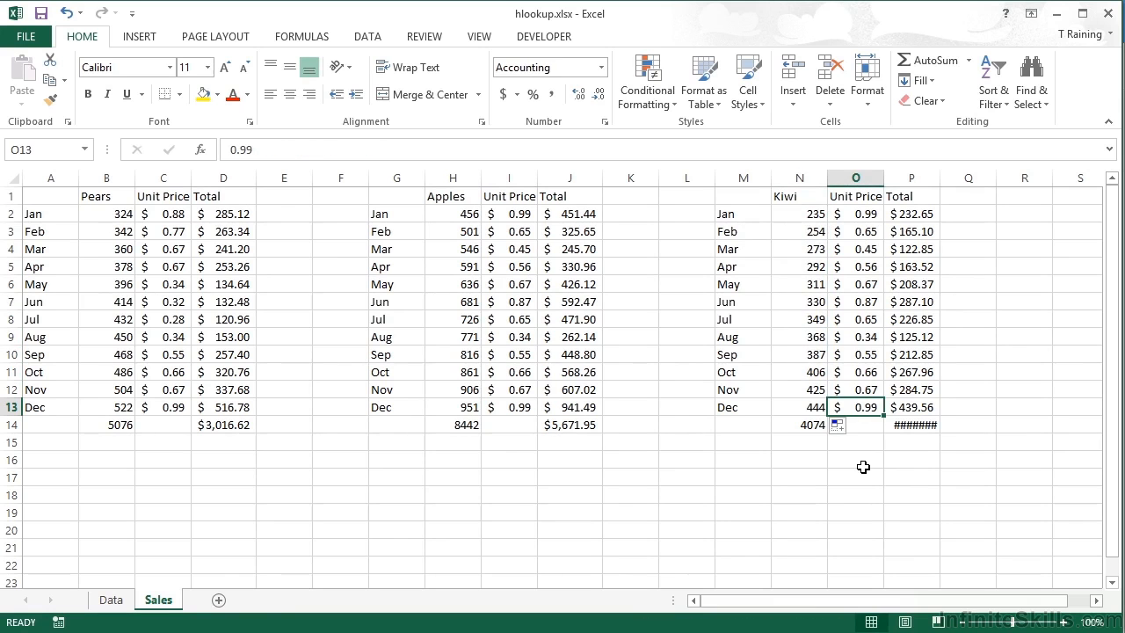
pyautogui.write('.23')
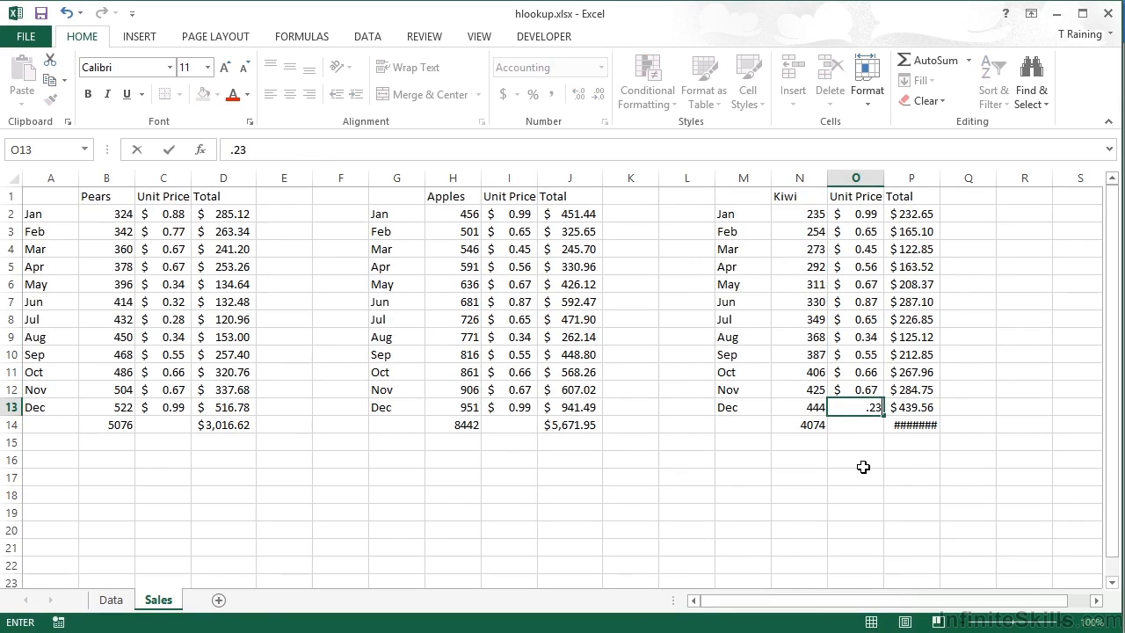
# - Enter Kiwi unit prices 0.23, 0.99, 1.1, 1.25, 1.56, 1.45, 1.56, 1.32, 1 and 0.76 for January to October and autofit column P
pyautogui.click(870, 216)
pyautogui.write('.23')
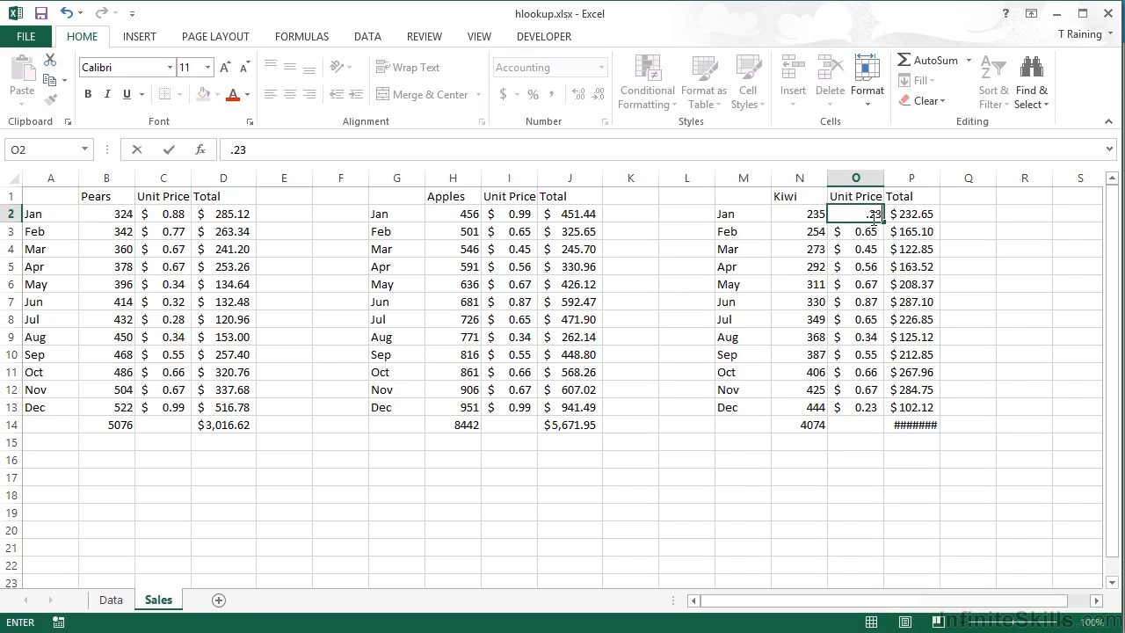
pyautogui.press('Return')
pyautogui.write('.99')
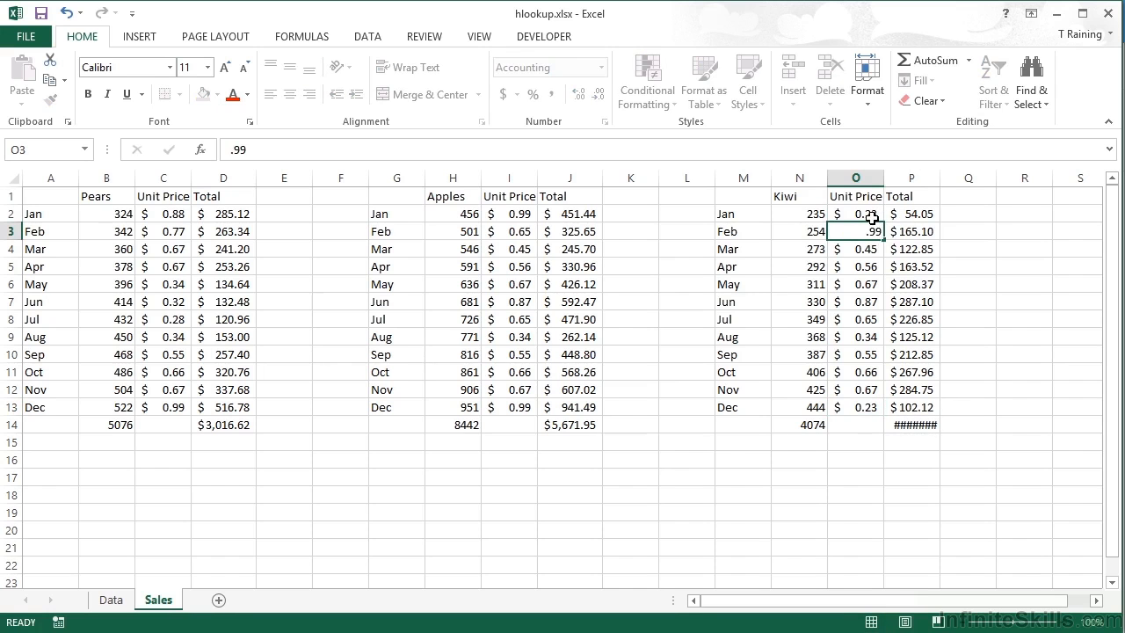
pyautogui.press('Return')
pyautogui.write('1.1')
pyautogui.press('Return')
pyautogui.write('1.25')
pyautogui.press('Return')
pyautogui.write('1.56')
pyautogui.press('Return')
pyautogui.write('1.45')
pyautogui.press('Return')
pyautogui.write('1.56')
pyautogui.press('Return')
pyautogui.write('1.32')
pyautogui.press('Return')
pyautogui.write('1')
pyautogui.press('Return')
pyautogui.write('.76')
pyautogui.press('Return')
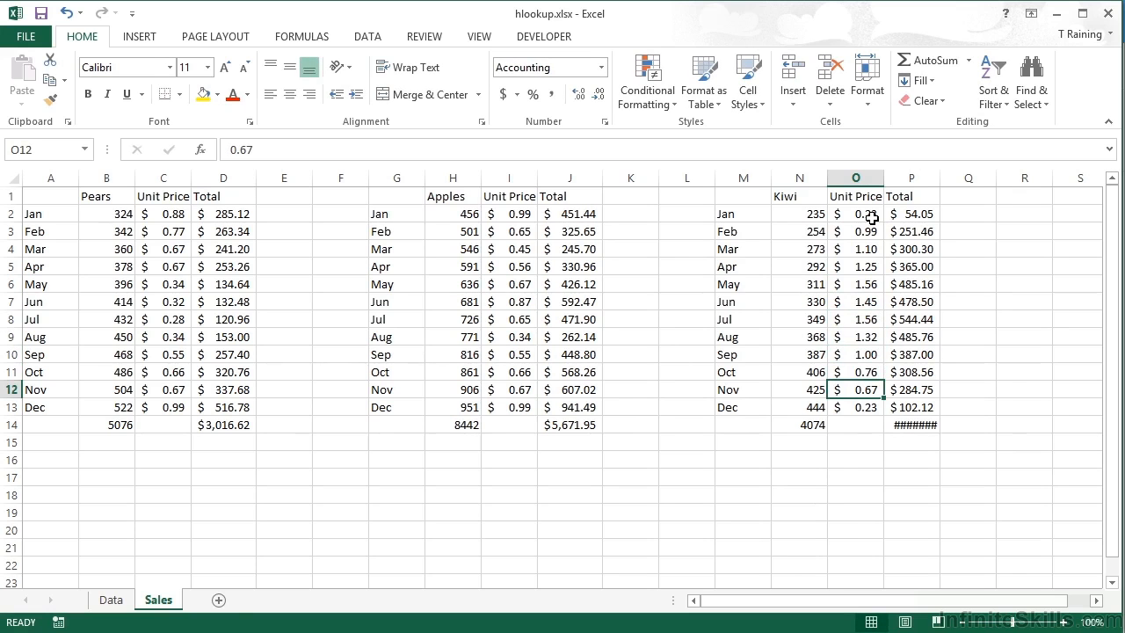
pyautogui.doubleClick(940, 177)
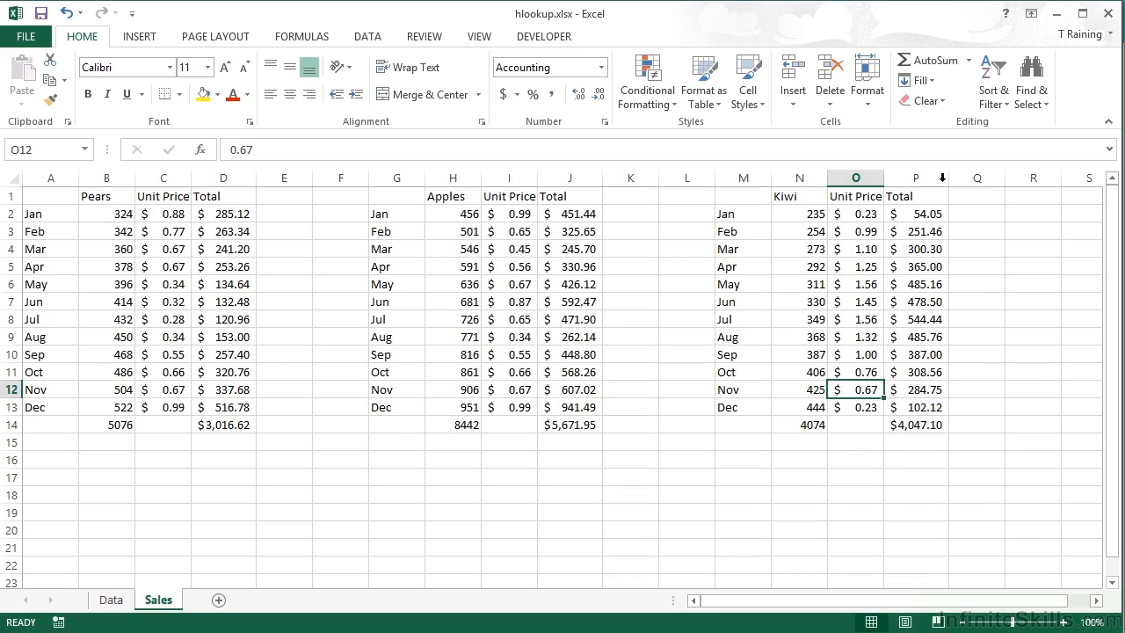
# - Return to the Data sheet to view the monthly fruit quantities
pyautogui.click(111, 599)
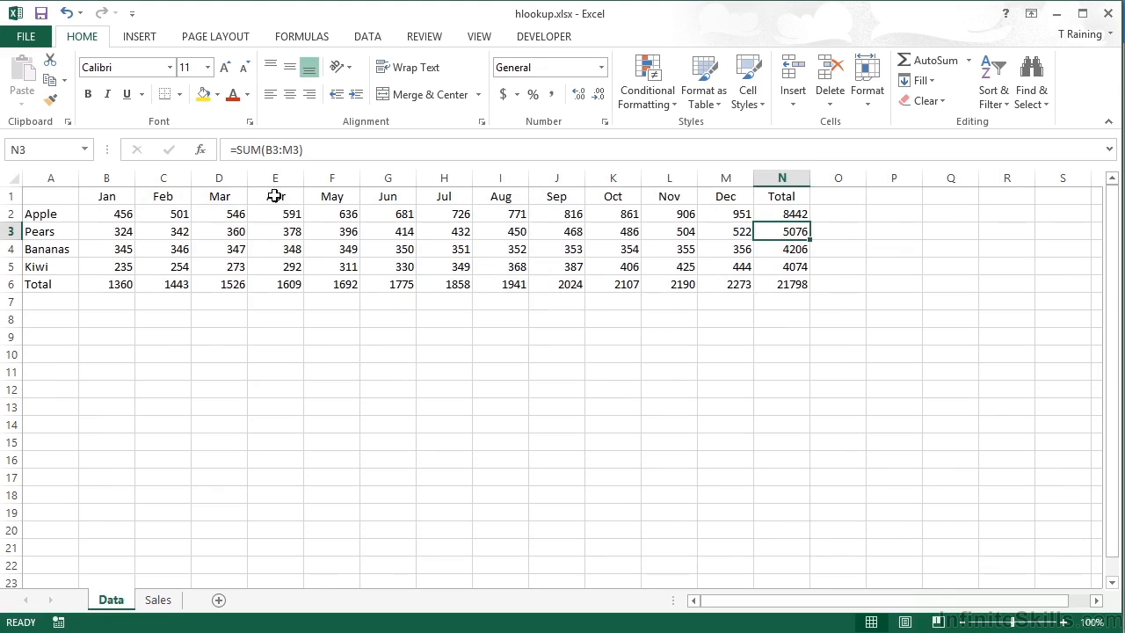